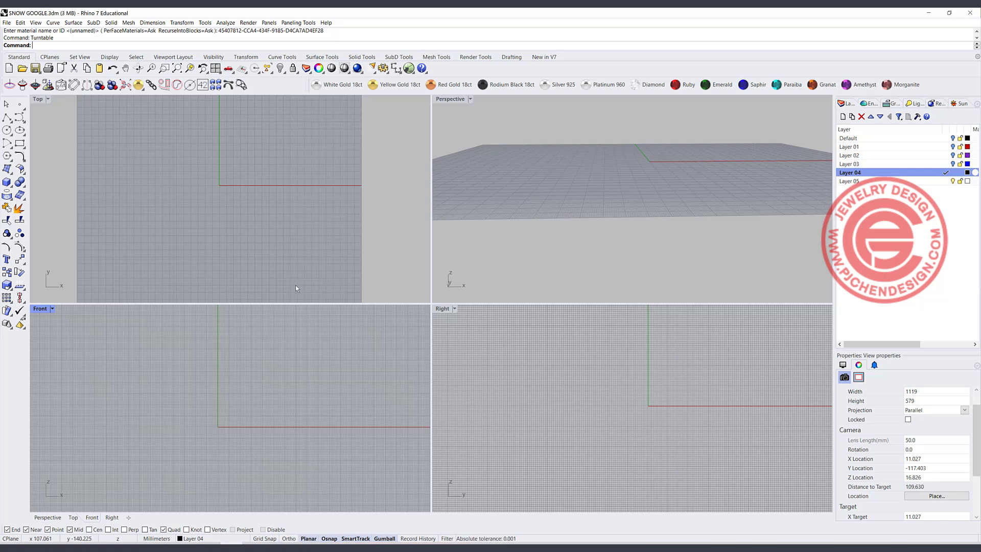
# - Create a sphere centred at the origin, clicking to set its radius
pyautogui.click(217, 182)
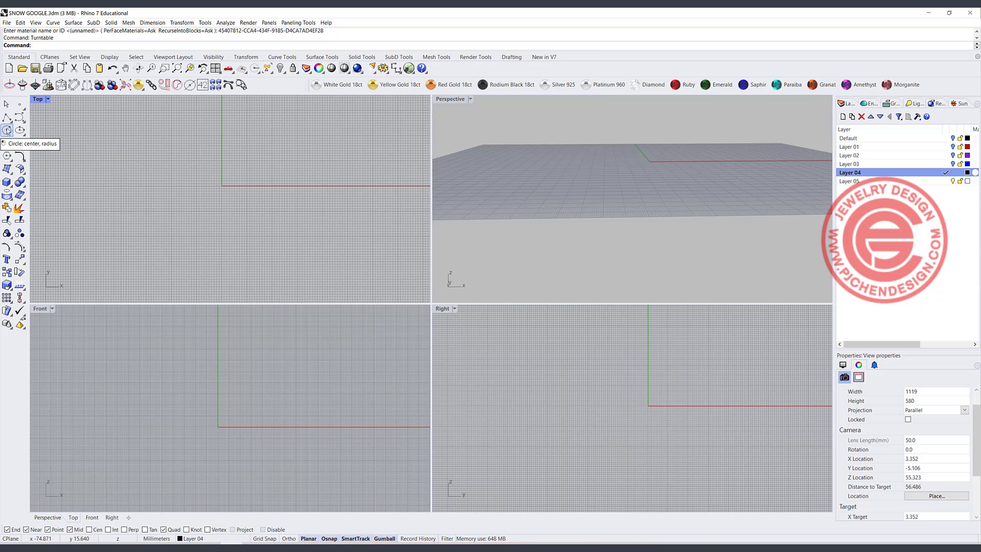
pyautogui.click(7, 187)
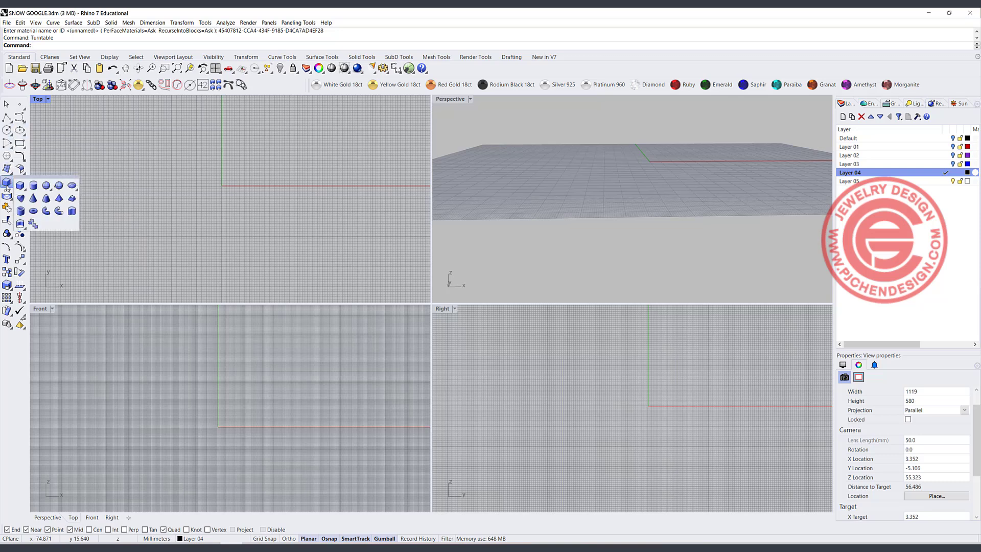
pyautogui.click(46, 185)
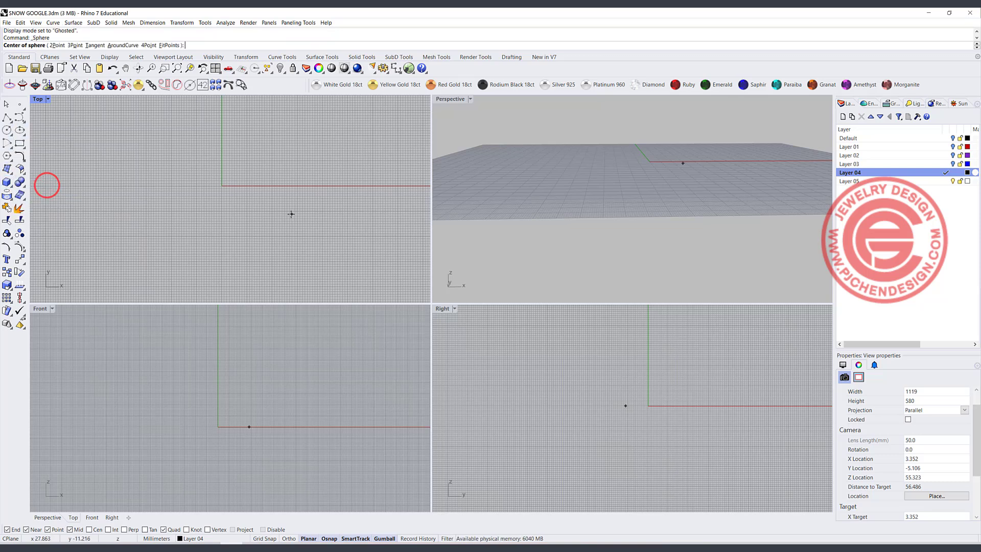
pyautogui.write('0')
pyautogui.press('Return')
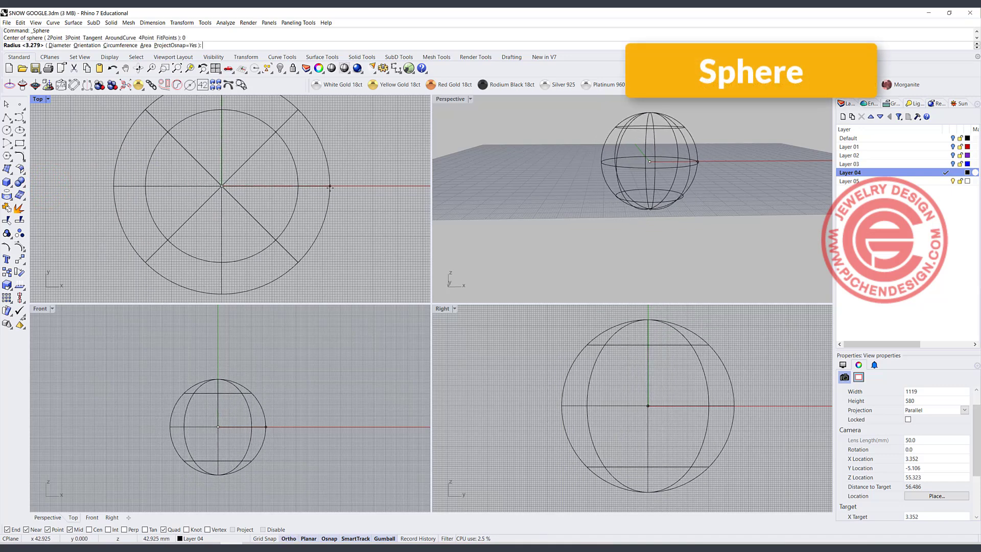
pyautogui.click(330, 188)
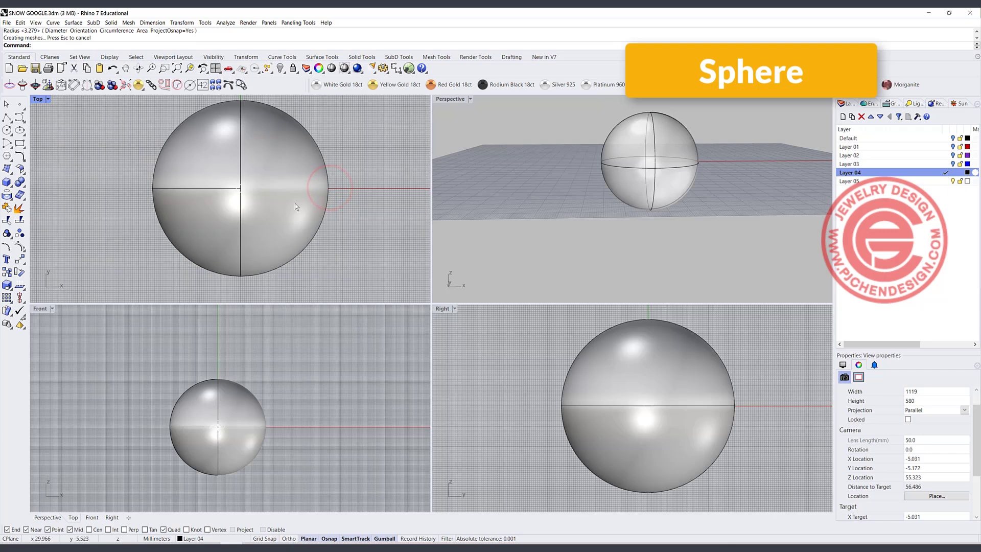
# - Select the sphere and maximize the Front view, panning the sphere to the left
pyautogui.click(280, 211)
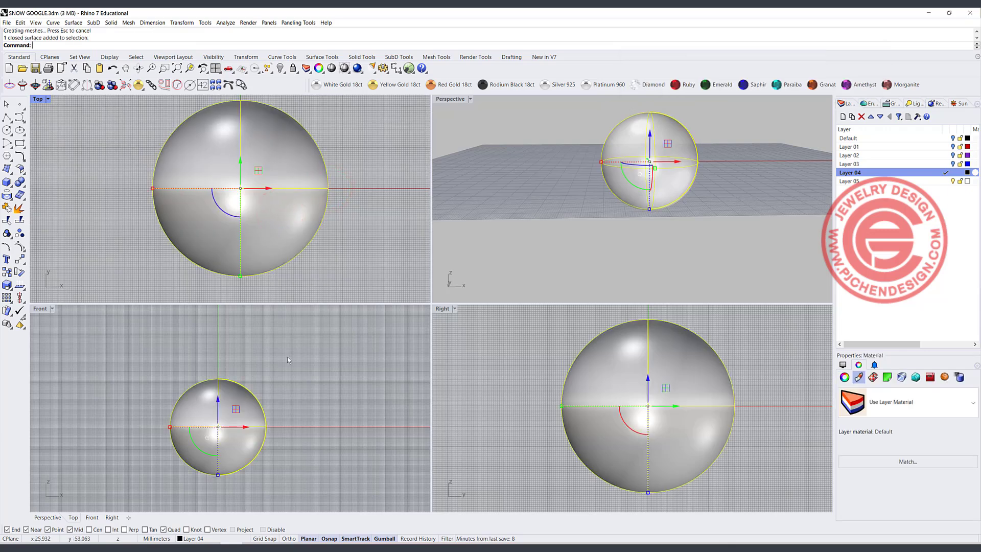
pyautogui.scroll(5, 238, 406)
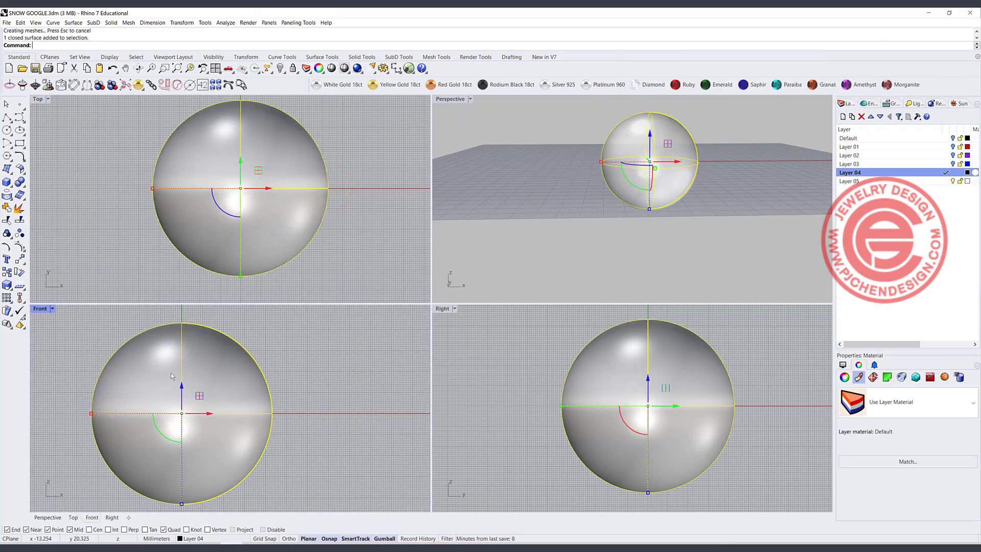
pyautogui.doubleClick(44, 311)
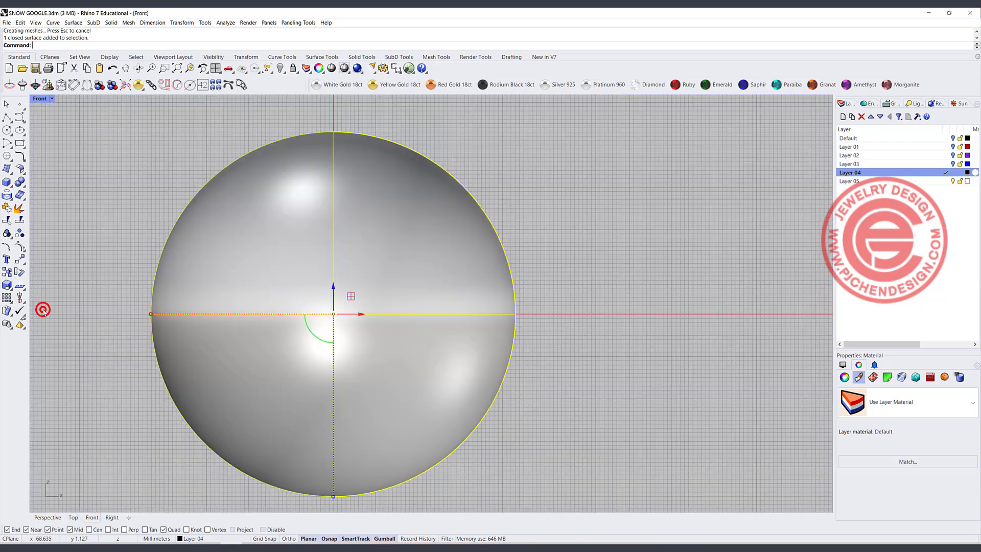
pyautogui.scroll(-6, 596, 302)
pyautogui.moveTo(597, 301); pyautogui.dragTo(394, 301, button='right')
pyautogui.scroll(2, 393, 300)
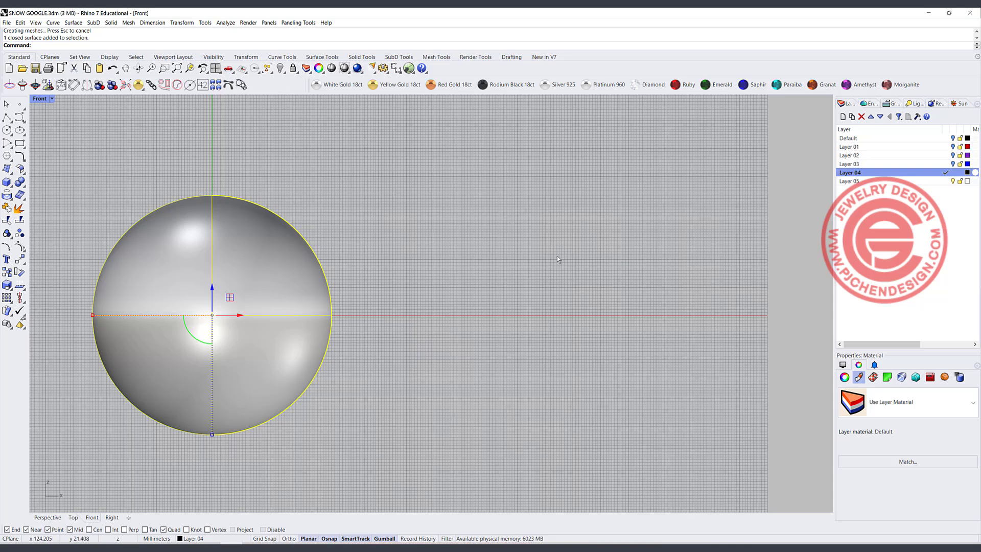
# - Insert 1.JPG as a reference picture beside the sphere in the Front view, then select it
pyautogui.write('cture')
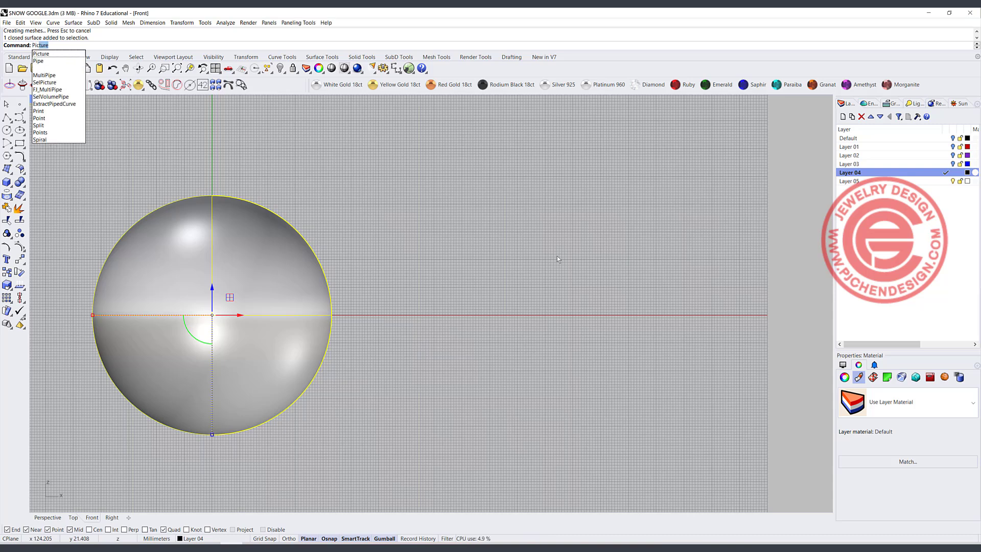
pyautogui.press('Return')
pyautogui.click(528, 229)
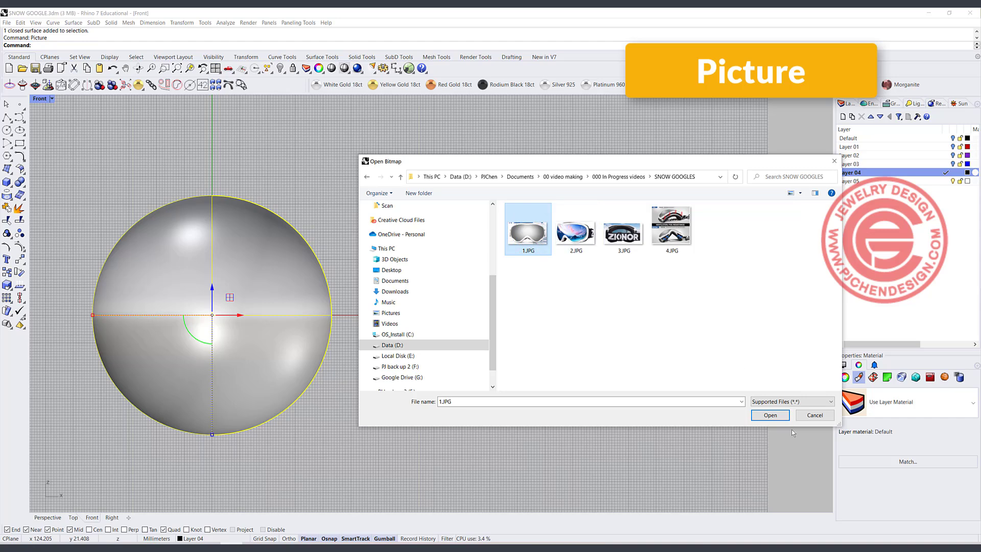
pyautogui.click(773, 416)
pyautogui.click(390, 383)
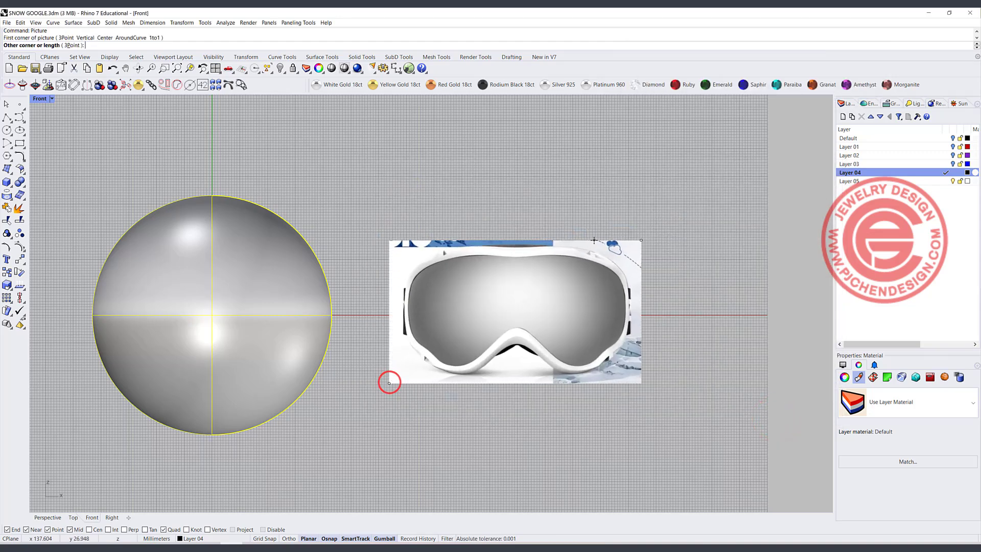
pyautogui.click(617, 219)
pyautogui.moveTo(515, 285); pyautogui.dragTo(433, 238, button='right')
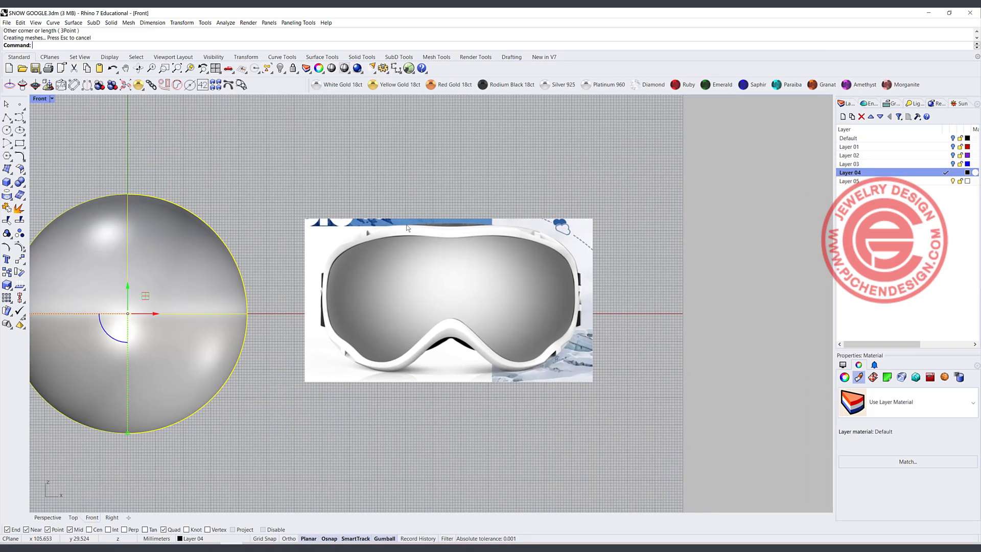
pyautogui.click(462, 266)
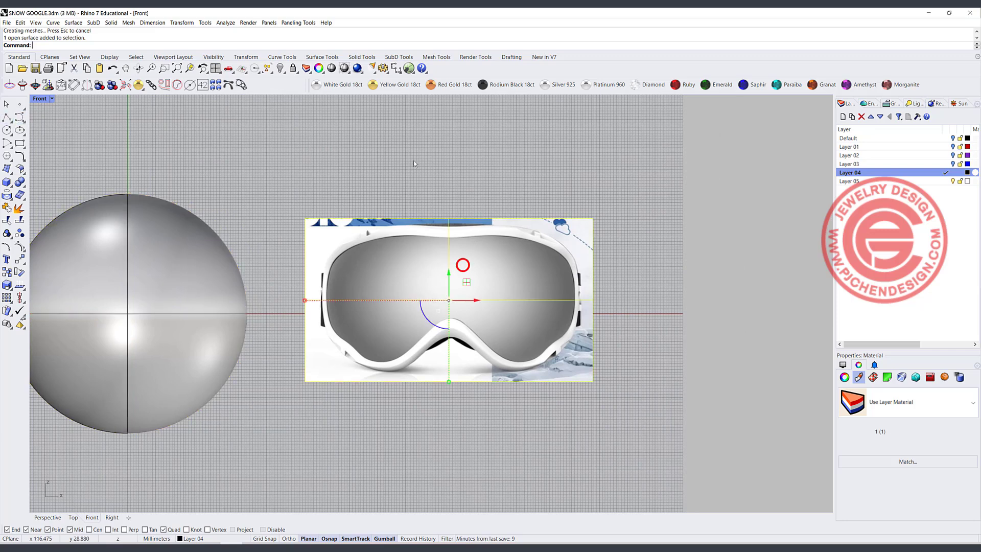
# - Lock the goggles picture and trace a control-point curve from the lens top centre around the right corner
pyautogui.click(292, 68)
pyautogui.click(12, 116)
pyautogui.click(20, 117)
pyautogui.scroll(12, 481, 249)
pyautogui.moveTo(411, 225); pyautogui.dragTo(382, 235, button='right')
pyautogui.click(318, 222)
pyautogui.click(391, 223)
pyautogui.click(448, 217)
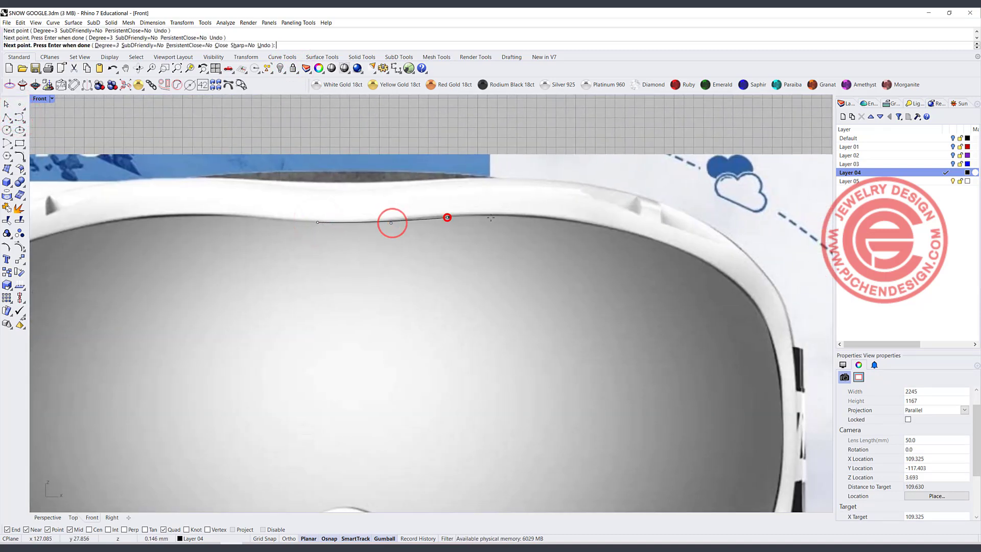
pyautogui.click(540, 215)
pyautogui.click(618, 225)
pyautogui.click(665, 244)
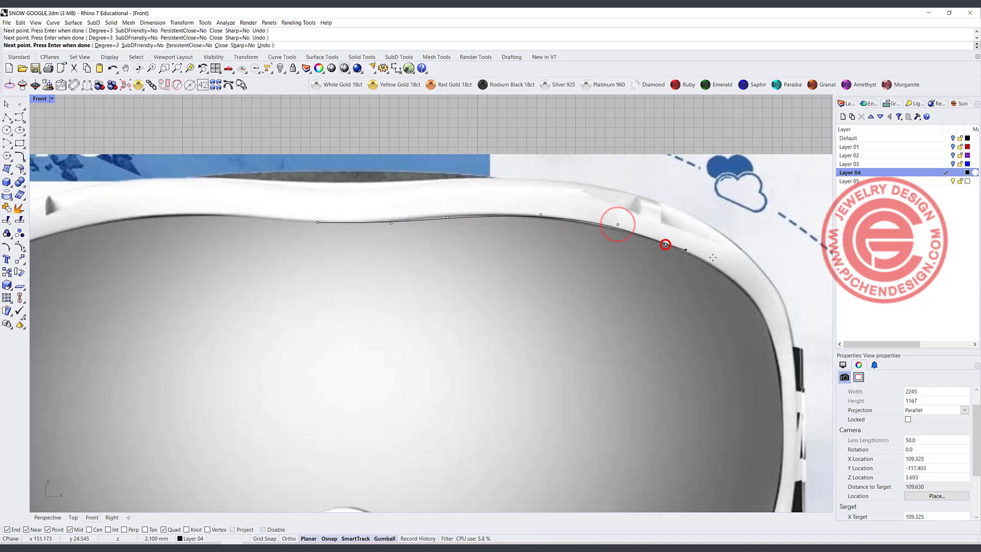
pyautogui.click(726, 269)
pyautogui.click(765, 308)
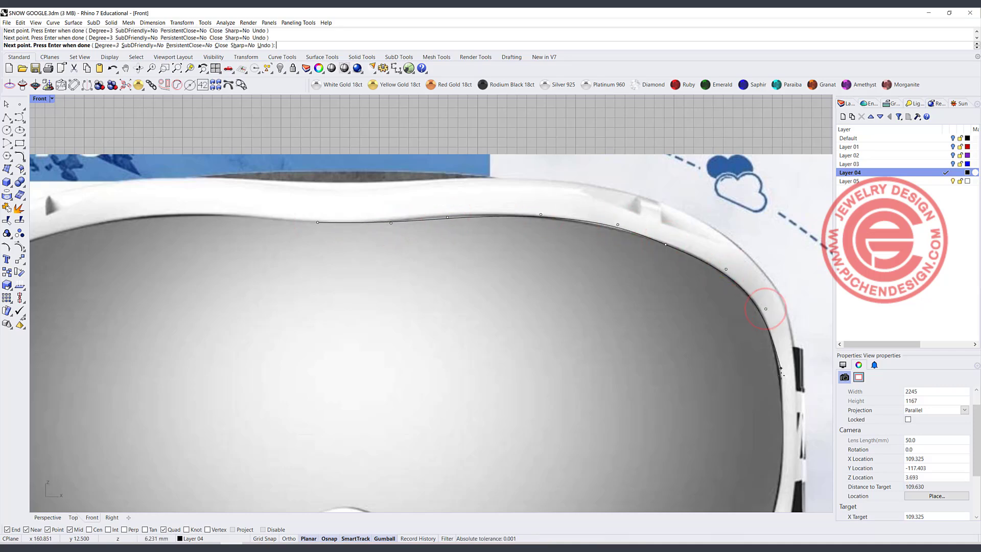
pyautogui.click(783, 379)
# - Continue the curve down the right rim and along the bottom, ending at the nose bridge centre
pyautogui.moveTo(778, 448); pyautogui.dragTo(728, 277, button='right')
pyautogui.click(733, 294)
pyautogui.click(721, 352)
pyautogui.click(706, 383)
pyautogui.click(683, 408)
pyautogui.click(647, 426)
pyautogui.click(621, 456)
pyautogui.click(595, 480)
pyautogui.click(545, 491)
pyautogui.click(499, 484)
pyautogui.click(441, 450)
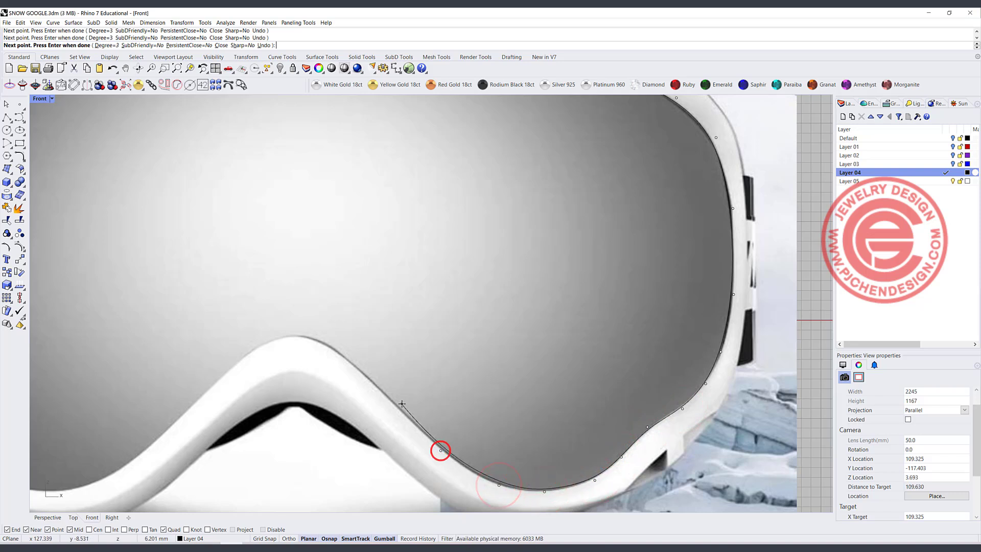
pyautogui.click(390, 402)
pyautogui.click(329, 346)
pyautogui.click(305, 336)
pyautogui.click(276, 330)
pyautogui.rightClick(276, 331)
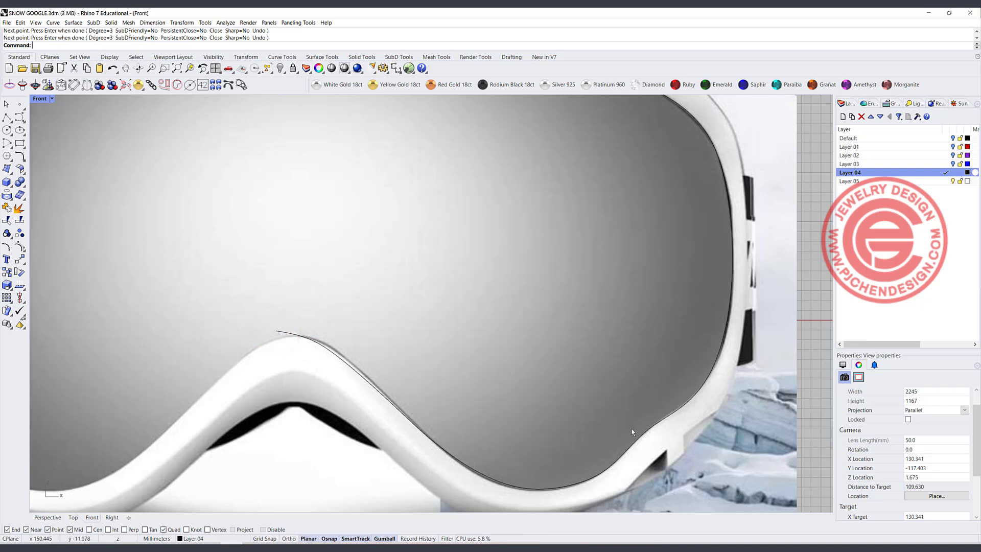
# - Delete a surplus control point and move two lower-right points to follow the lens rim
pyautogui.click(658, 424)
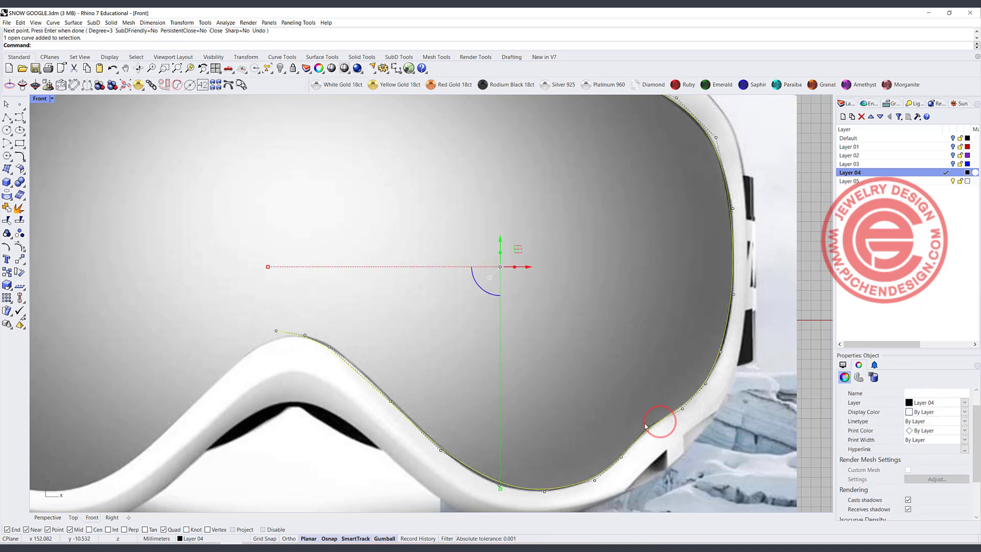
pyautogui.click(648, 428)
pyautogui.press('Delete')
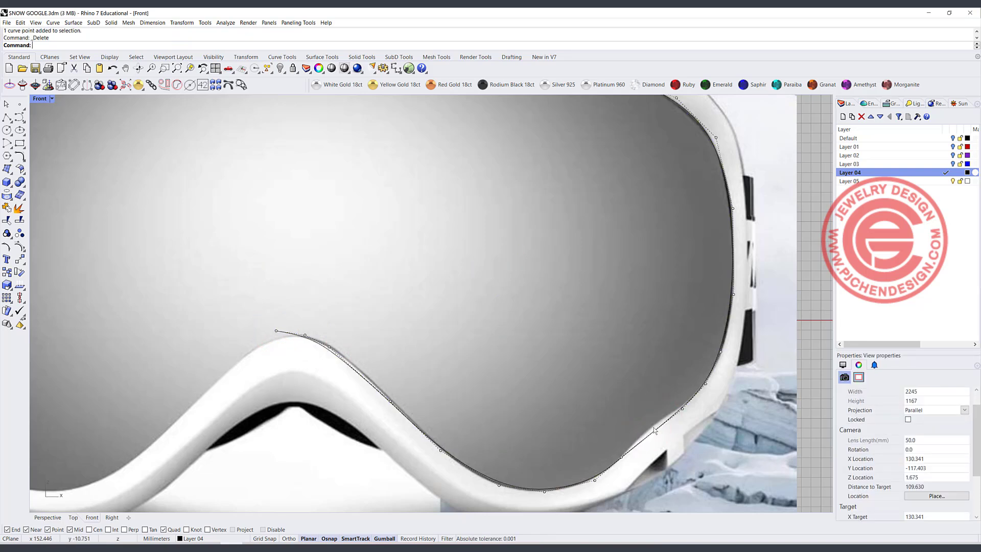
pyautogui.click(683, 408)
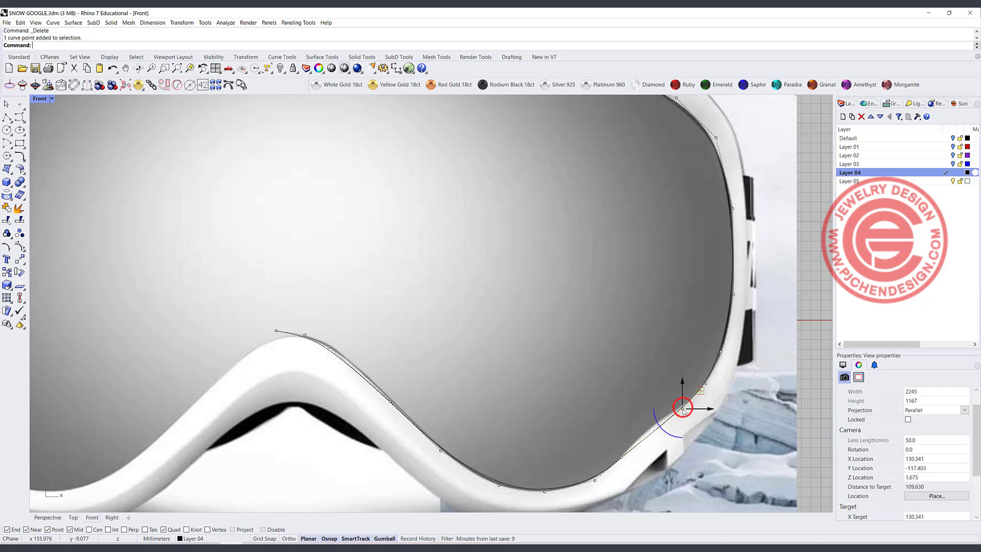
pyautogui.keyDown('shift'); pyautogui.click(621, 456); pyautogui.keyUp('shift')
pyautogui.moveTo(668, 415); pyautogui.dragTo(673, 431)
# - Mark the curve's top quadrant with a point and unlock the goggles picture
pyautogui.scroll(-5, 470, 331)
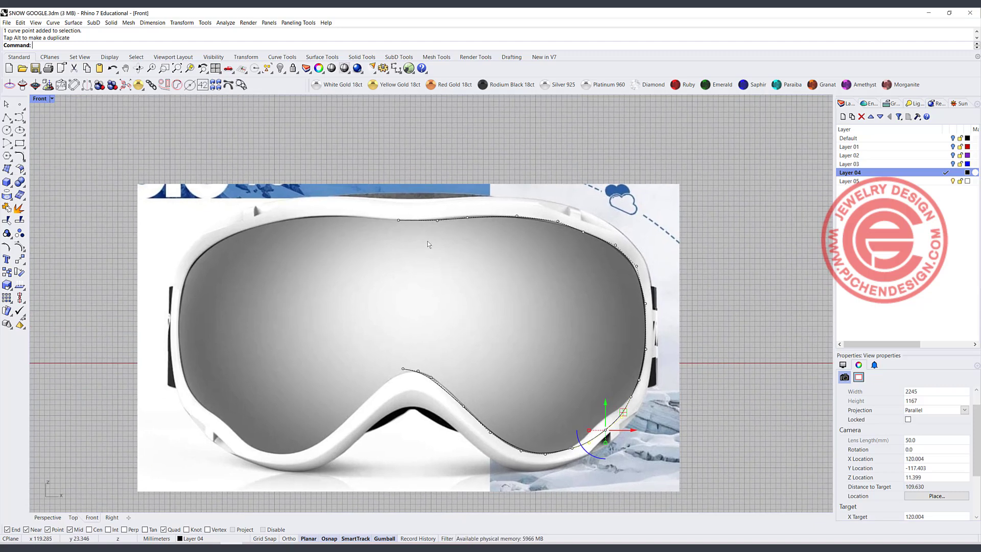
pyautogui.click(19, 105)
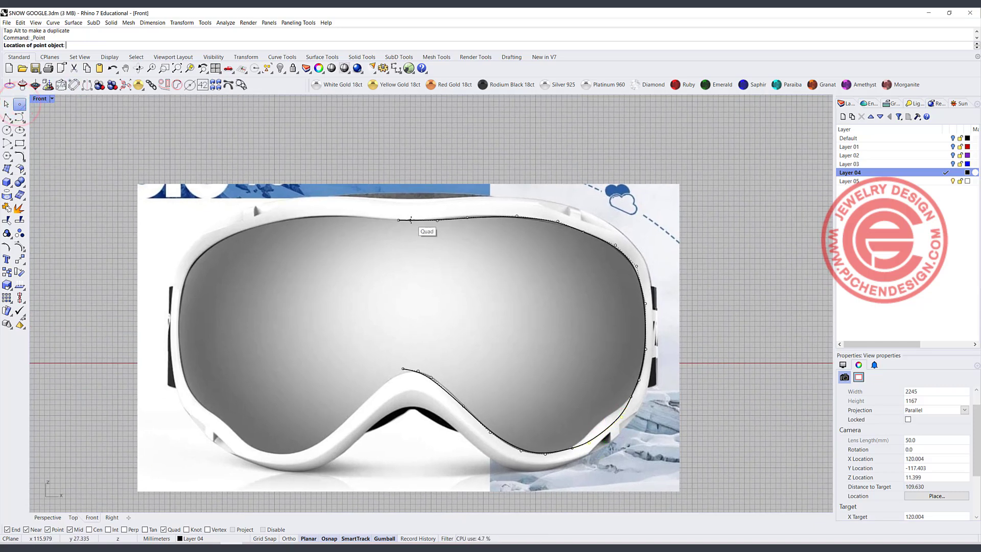
pyautogui.click(412, 220)
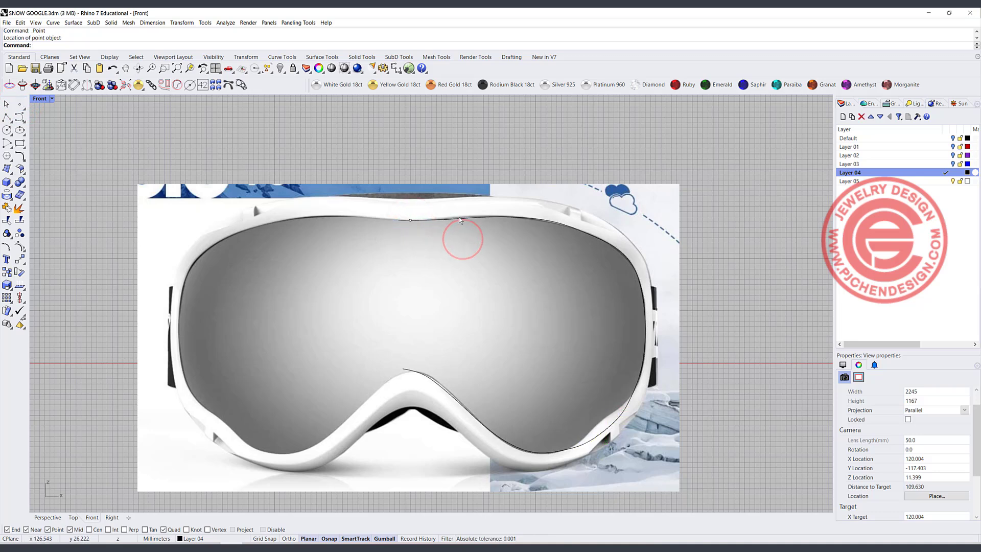
pyautogui.rightClick(293, 68)
pyautogui.click(339, 256)
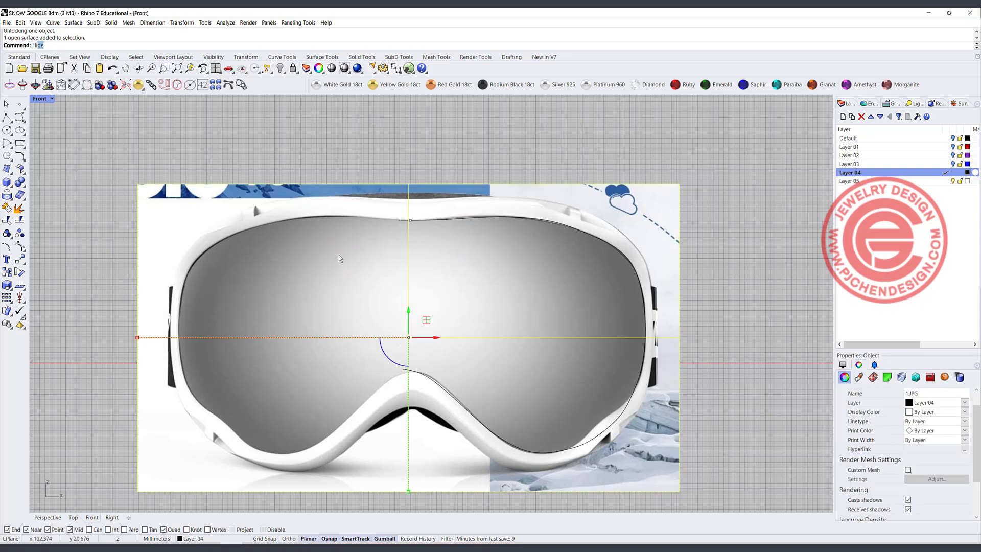
# - Hide the goggles picture and nudge an upper-arc control point to smooth the arc
pyautogui.press('Return')
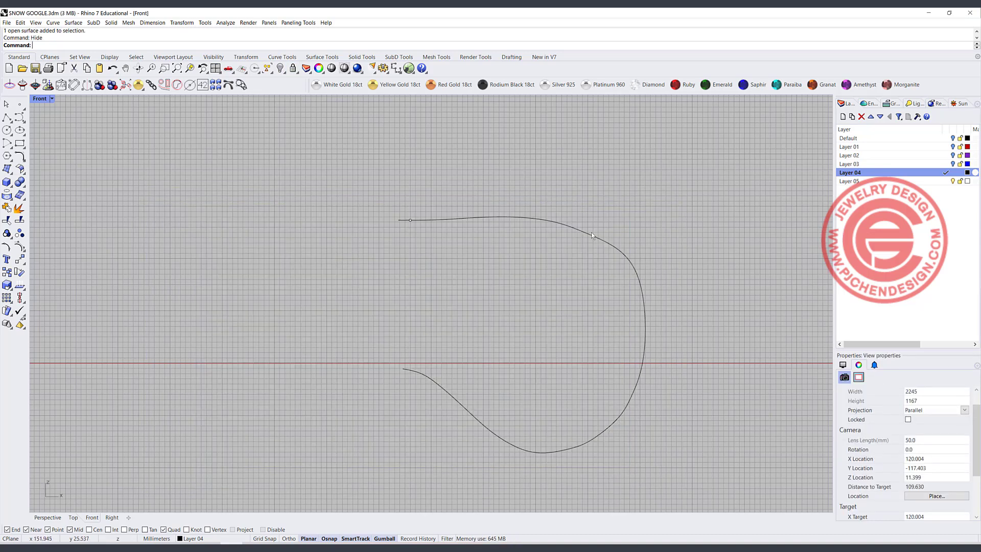
pyautogui.click(592, 232)
pyautogui.scroll(5, 596, 250)
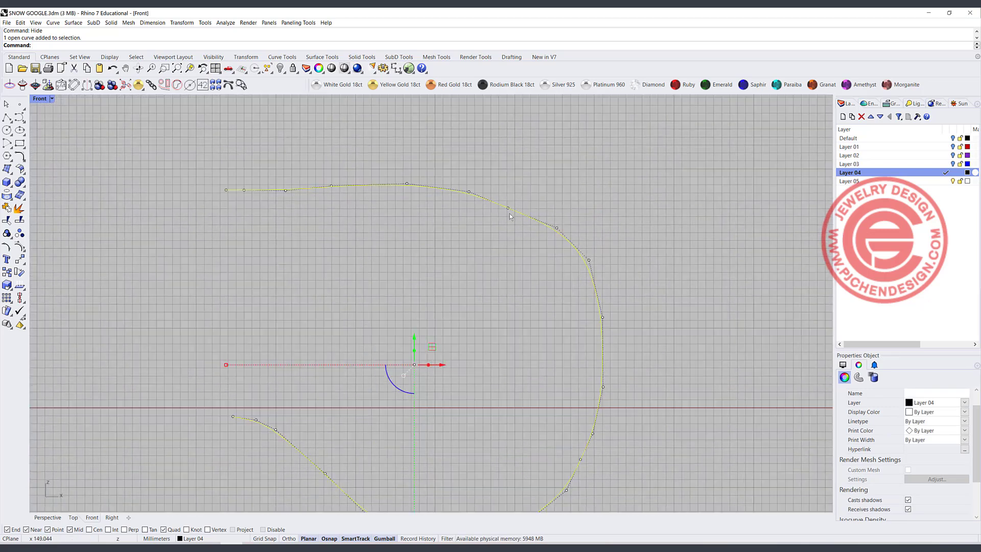
pyautogui.click(508, 206)
pyautogui.moveTo(508, 207)
pyautogui.mouseDown()
pyautogui.moveTo(536, 190)
pyautogui.moveTo(514, 203)
pyautogui.mouseUp()
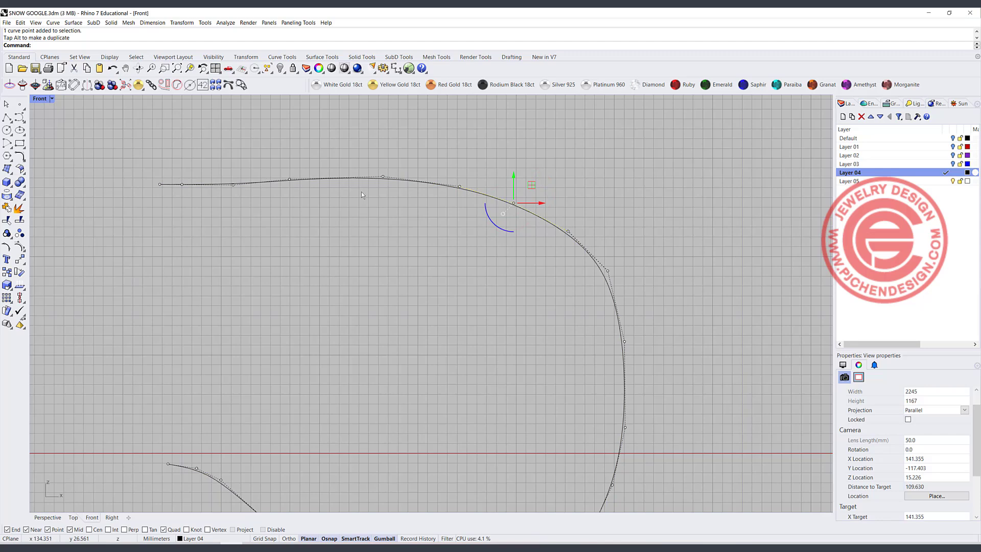
# - Delete and reposition several lower control points to smooth the curve's bottom
pyautogui.moveTo(648, 375); pyautogui.dragTo(621, 289, button='right')
pyautogui.scroll(-4, 624, 283)
pyautogui.scroll(4, 603, 384)
pyautogui.click(587, 366)
pyautogui.press('Delete')
pyautogui.click(602, 335)
pyautogui.moveTo(619, 314); pyautogui.dragTo(617, 331)
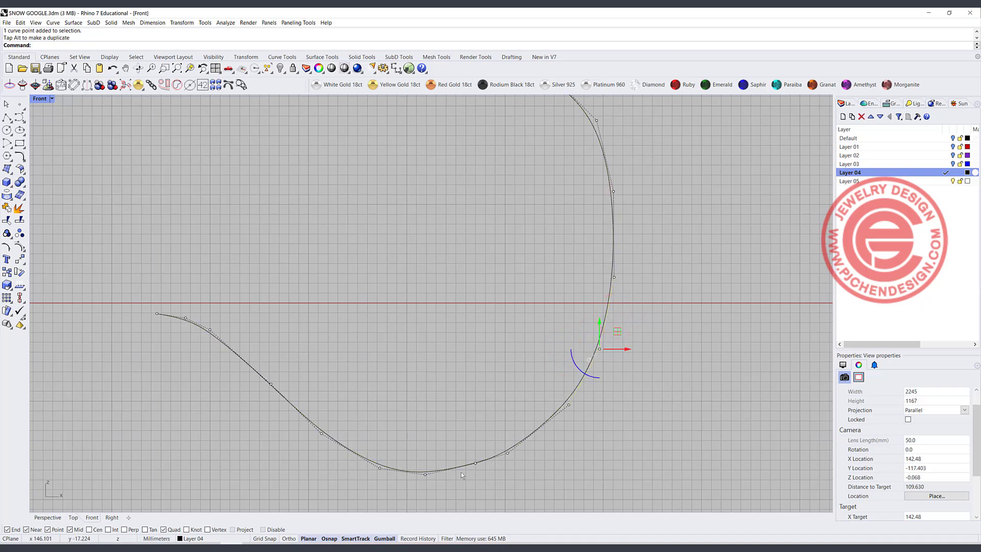
pyautogui.click(509, 454)
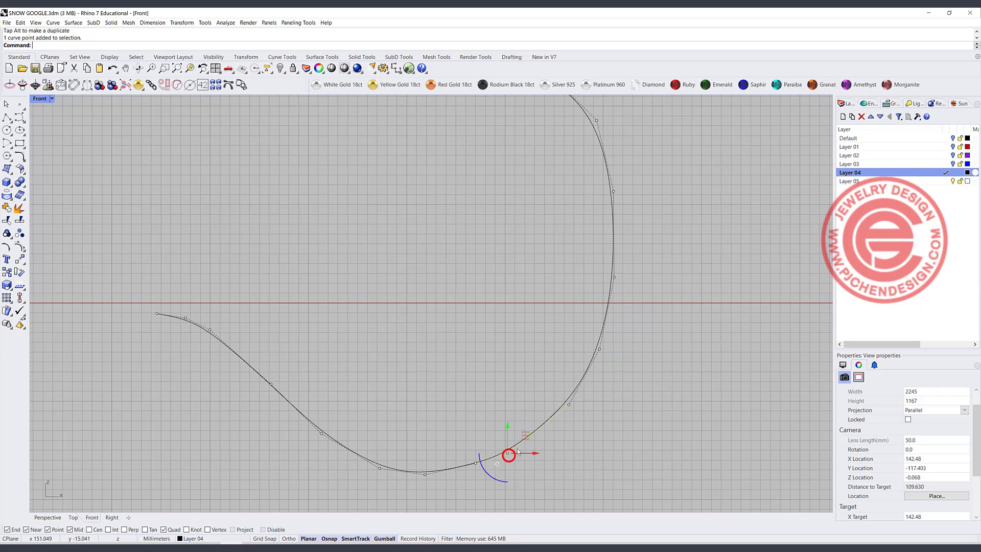
pyautogui.moveTo(533, 439); pyautogui.dragTo(554, 433)
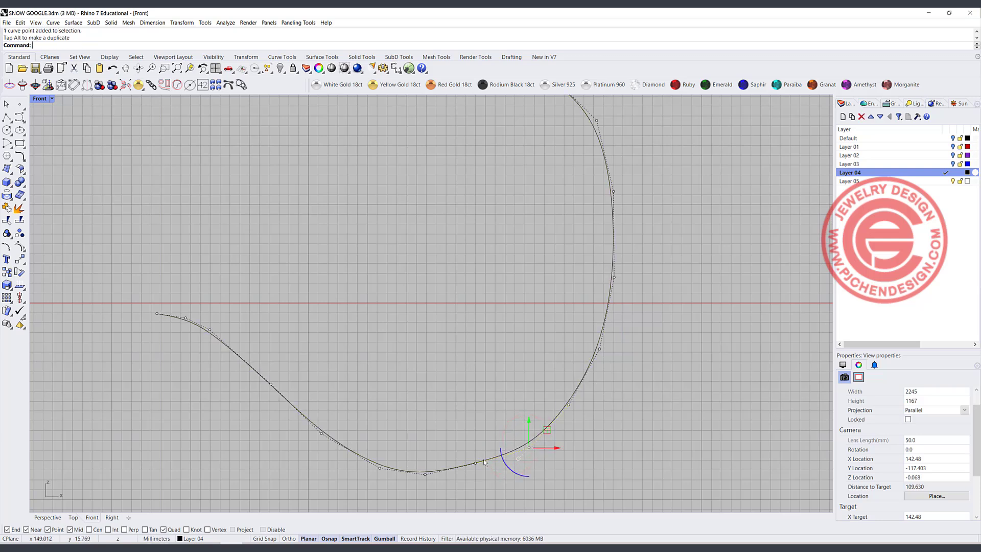
pyautogui.moveTo(486, 483); pyautogui.dragTo(465, 458)
pyautogui.press('Delete')
pyautogui.click(425, 474)
# - Scale the two bottom control points to 0 to flatten them, then raise them slightly
pyautogui.scroll(-6, 590, 403)
pyautogui.moveTo(602, 440); pyautogui.dragTo(618, 439, button='right')
pyautogui.moveTo(621, 356); pyautogui.dragTo(592, 356, button='right')
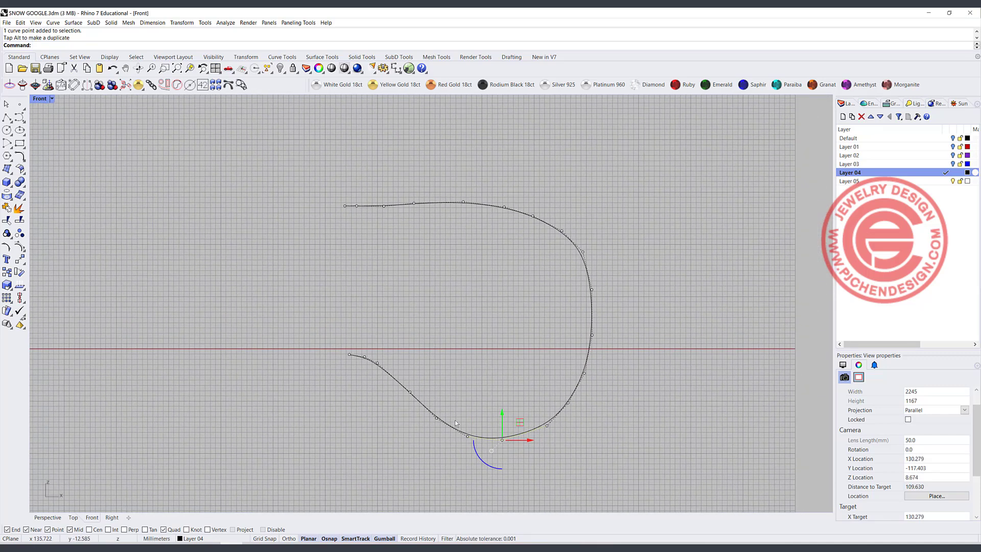
pyautogui.scroll(2, 464, 437)
pyautogui.moveTo(443, 435); pyautogui.dragTo(532, 457)
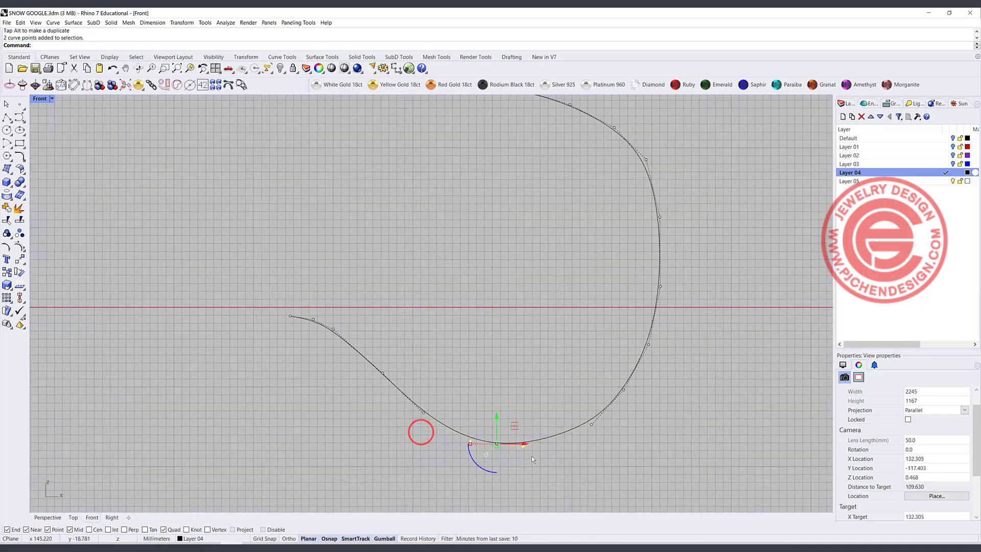
pyautogui.click(497, 446)
pyautogui.write('0')
pyautogui.press('Return')
pyautogui.moveTo(497, 415); pyautogui.dragTo(496, 408)
pyautogui.press('Escape')
pyautogui.press('Escape')
# - Delete the curve's left end control point to remove the stray end piece
pyautogui.scroll(-2, 566, 422)
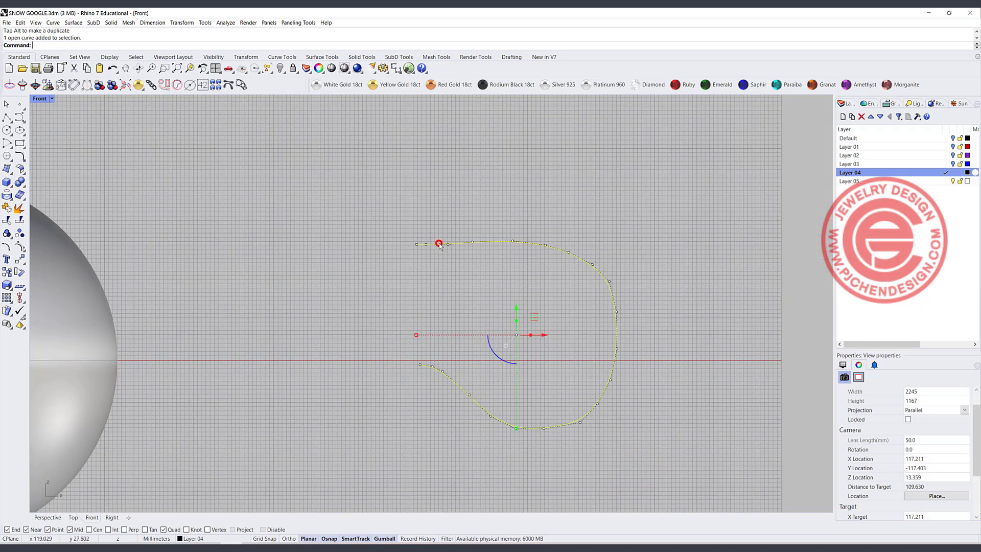
pyautogui.click(439, 244)
pyautogui.click(466, 302)
pyautogui.scroll(6, 438, 263)
pyautogui.click(409, 229)
pyautogui.press('F10')
pyautogui.moveTo(382, 214); pyautogui.dragTo(403, 240)
pyautogui.press('Delete')
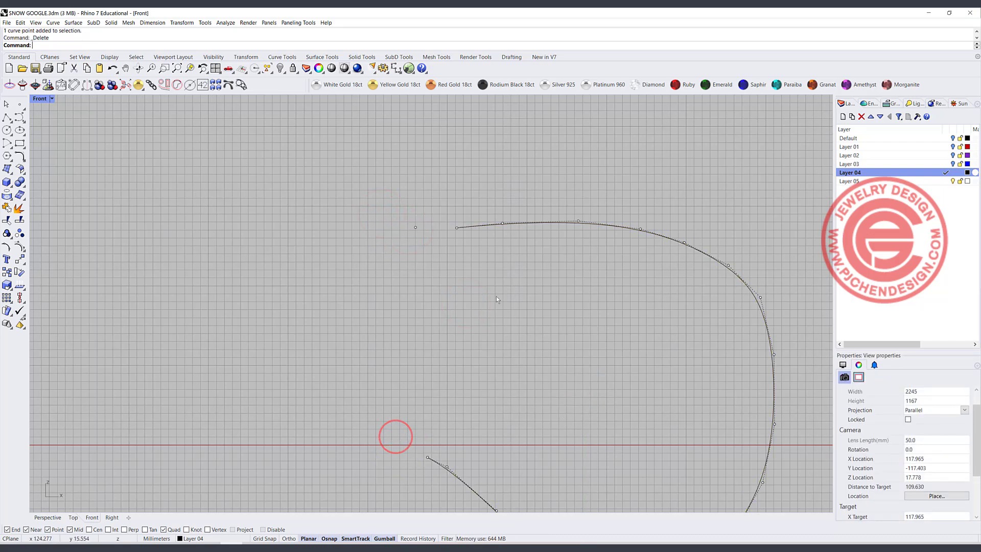
pyautogui.scroll(-3, 483, 316)
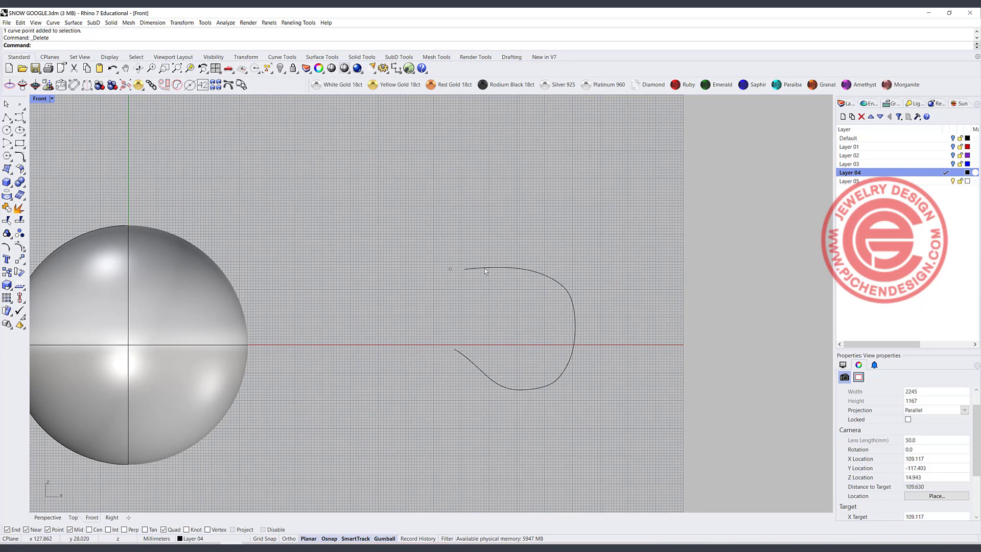
pyautogui.click(484, 268)
pyautogui.click(20, 260)
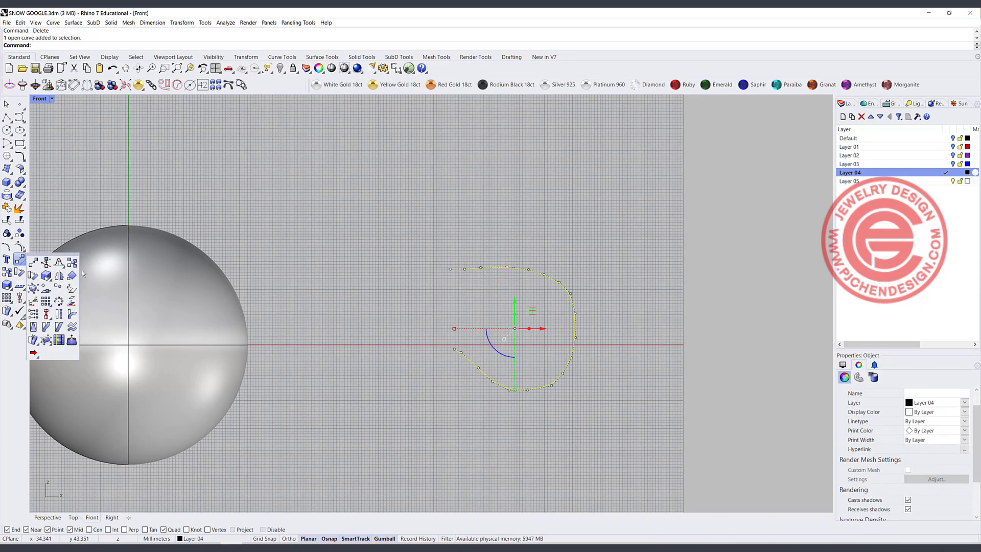
# - Mirror the half lens curve across a vertical line through its left end
pyautogui.click(60, 276)
pyautogui.click(450, 269)
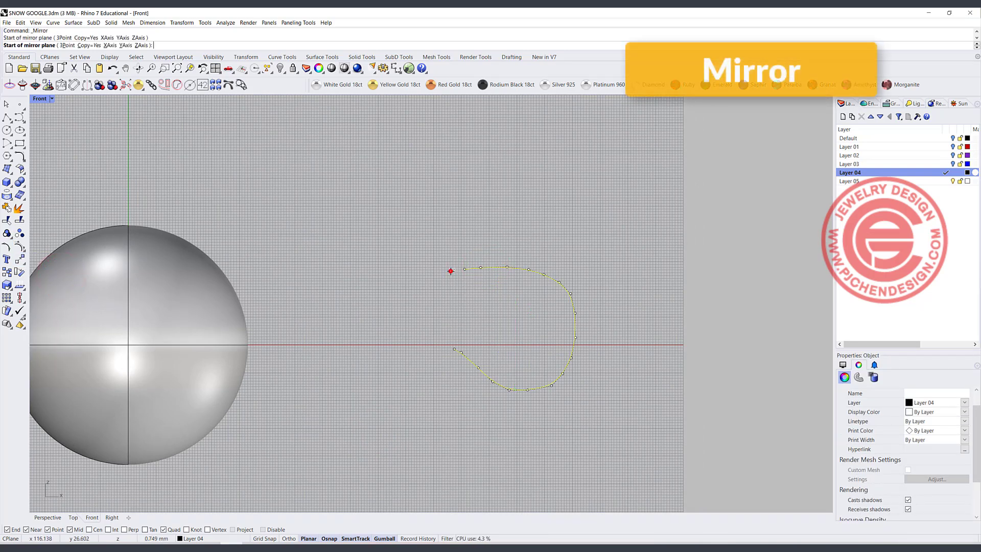
pyautogui.click(450, 301)
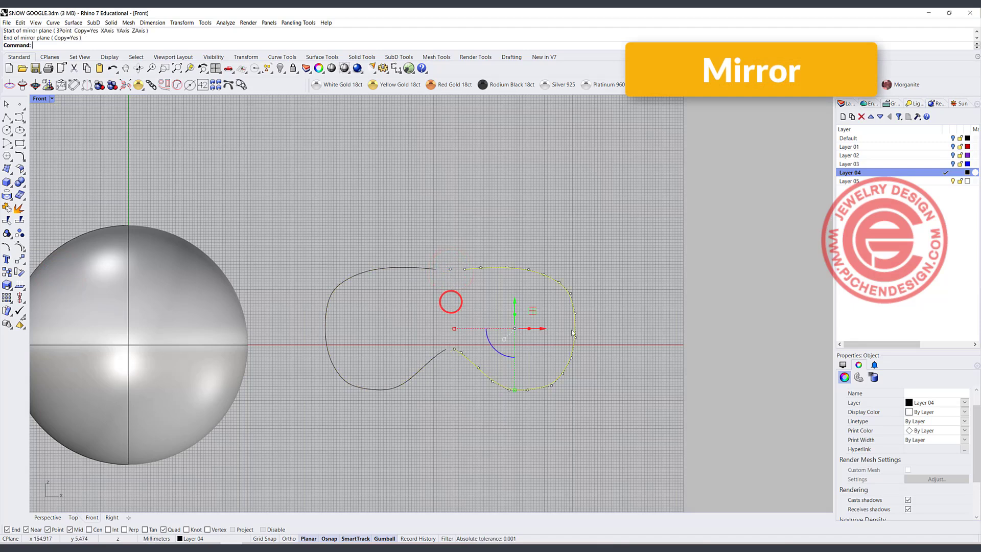
pyautogui.click(677, 298)
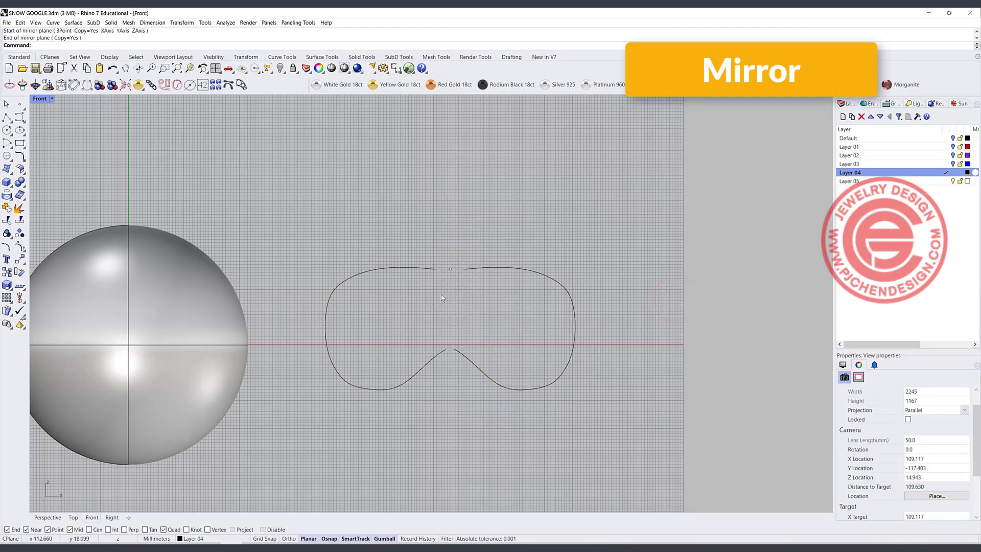
pyautogui.click(21, 157)
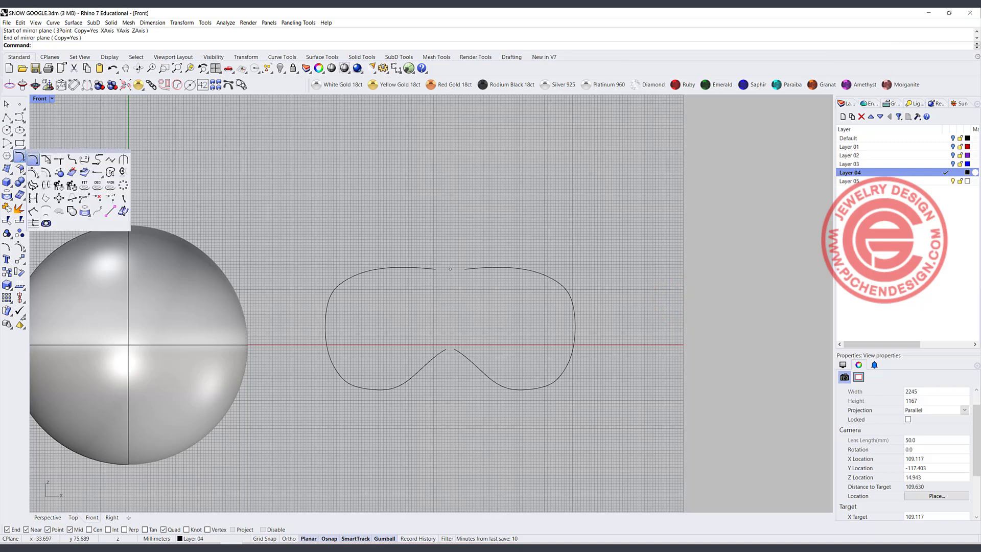
# - Blend across the top gap and the nose-bridge gap between the two curve halves
pyautogui.click(83, 170)
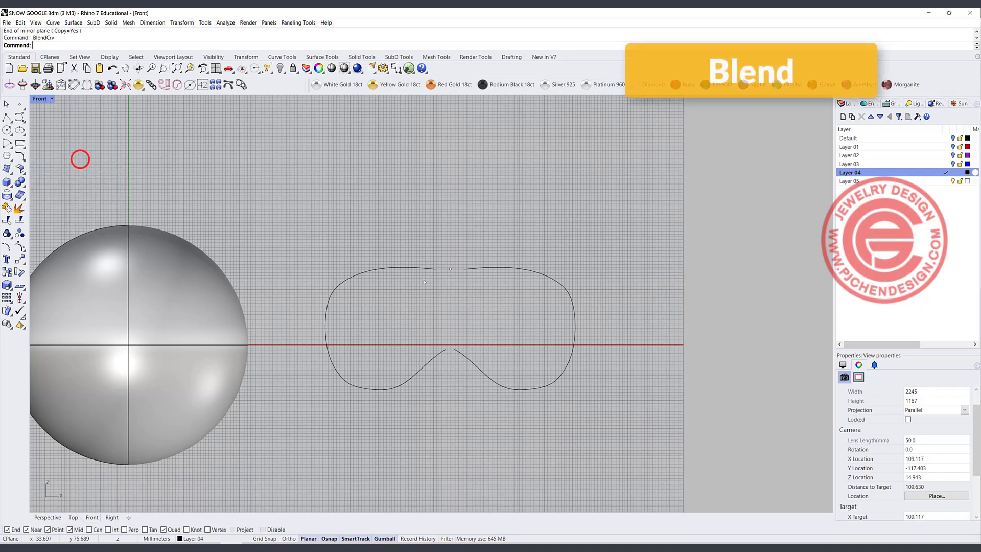
pyautogui.click(432, 268)
pyautogui.click(469, 270)
pyautogui.press('Return')
pyautogui.press('Return')
pyautogui.click(443, 351)
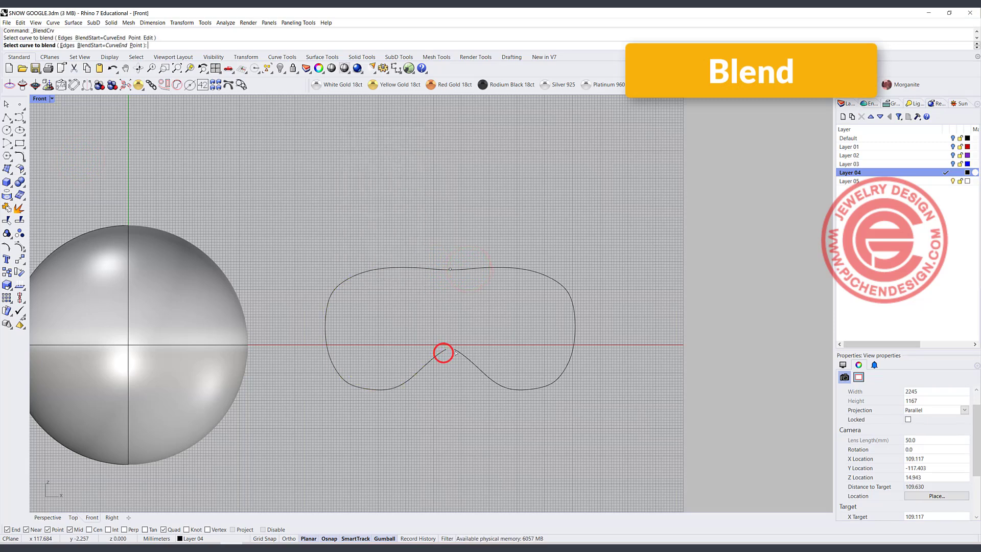
pyautogui.click(455, 349)
pyautogui.click(632, 398)
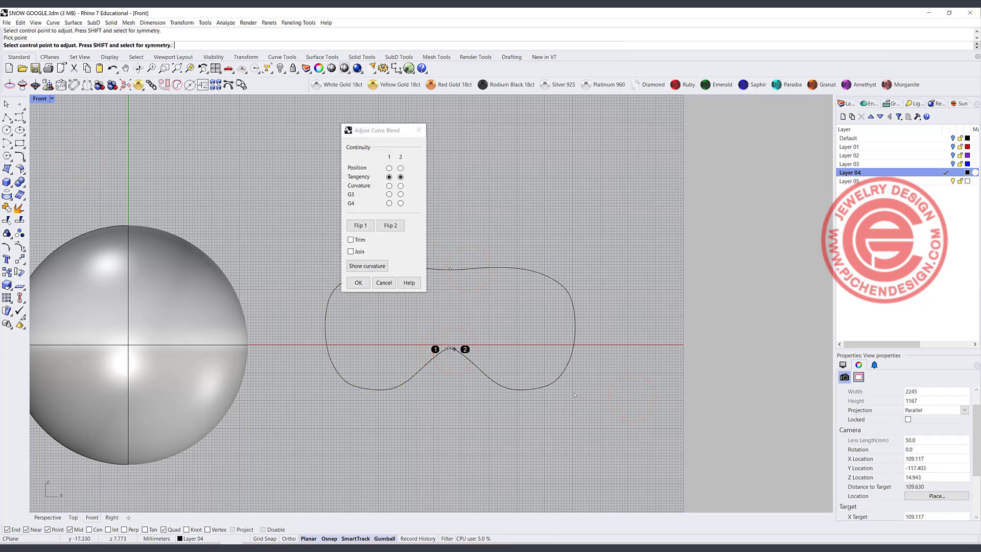
pyautogui.click(356, 283)
# - Join all four pieces into one closed goggle outline and select it
pyautogui.moveTo(645, 361); pyautogui.dragTo(265, 219)
pyautogui.click(7, 207)
pyautogui.click(460, 323)
pyautogui.click(500, 297)
pyautogui.moveTo(302, 213); pyautogui.dragTo(605, 409)
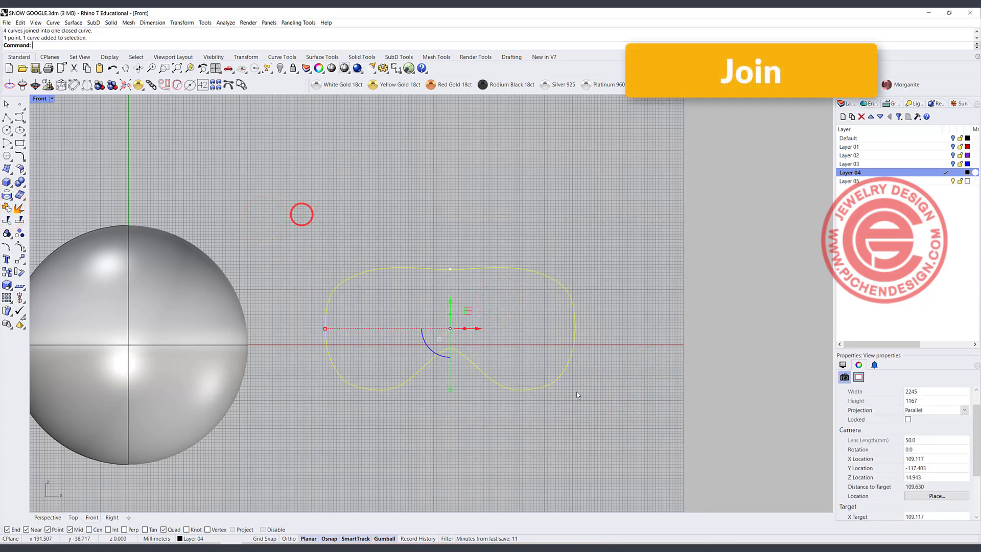
# - Move the outline from its top middle point to the origin, then narrow it and raise it onto the sphere
pyautogui.click(19, 258)
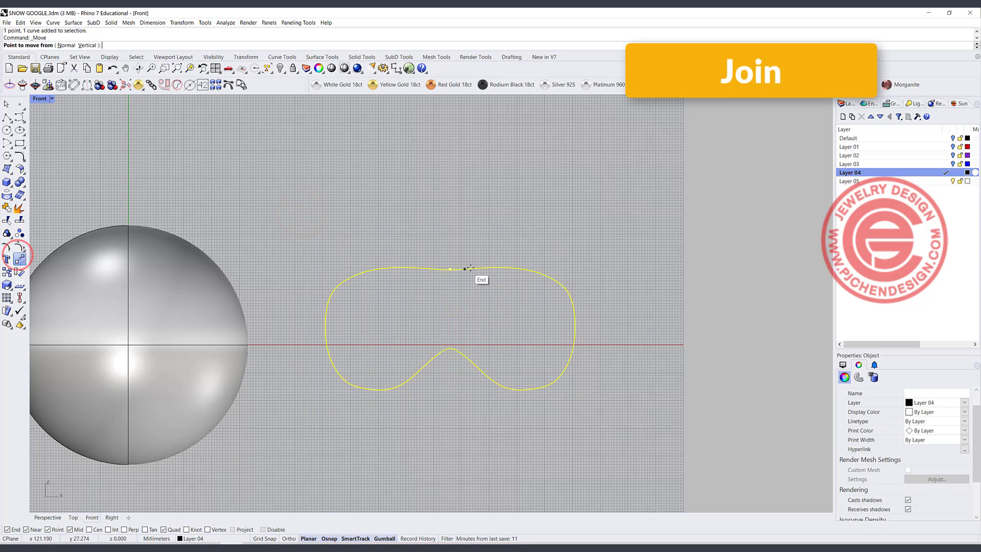
pyautogui.click(451, 269)
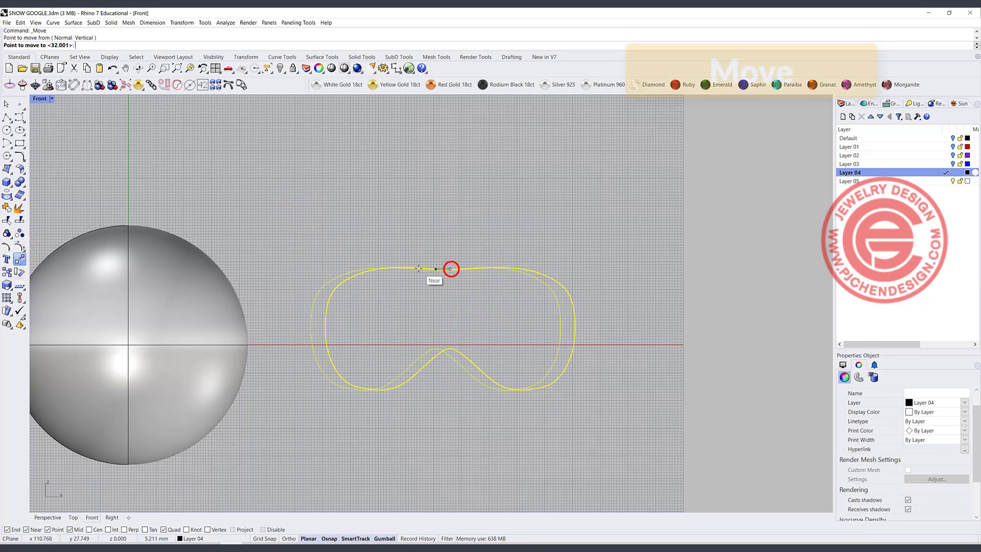
pyautogui.press('Return')
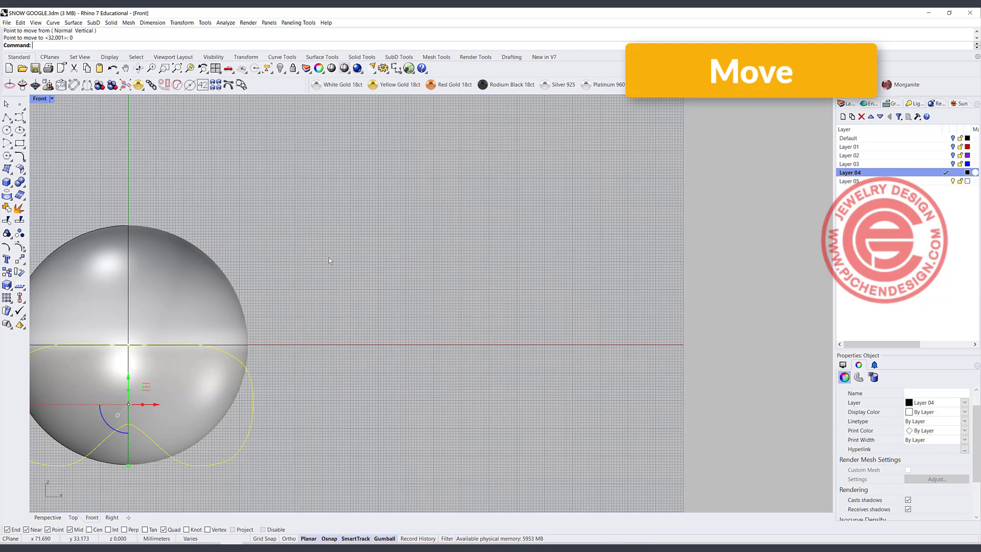
pyautogui.scroll(-3, 327, 253)
pyautogui.scroll(3, 354, 343)
pyautogui.moveTo(237, 376); pyautogui.dragTo(258, 372)
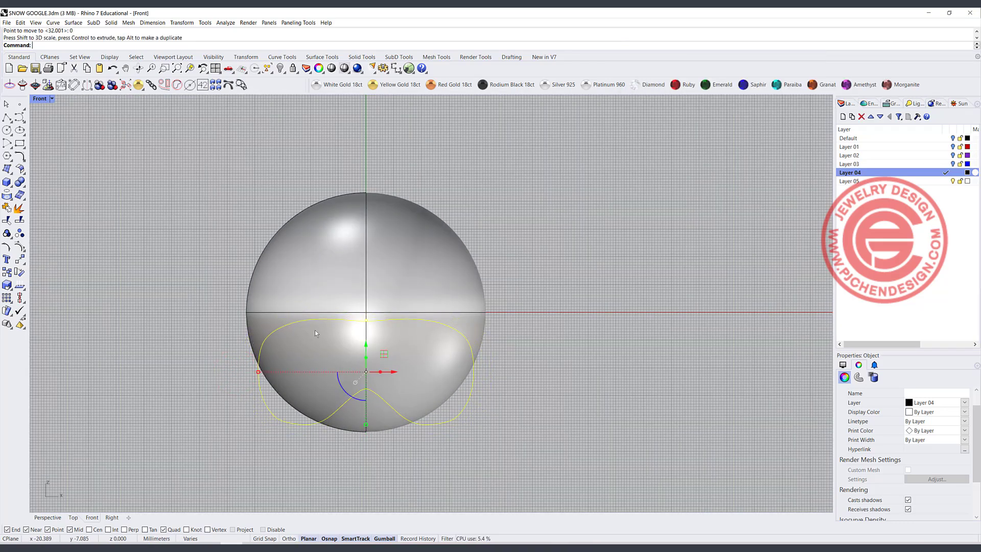
pyautogui.moveTo(366, 344); pyautogui.dragTo(381, 284)
pyautogui.moveTo(258, 311); pyautogui.dragTo(258, 310)
# - Restore the four-view layout, switch the viewports to Ghosted display, and select the outline
pyautogui.click(596, 392)
pyautogui.click(40, 98)
pyautogui.doubleClick(40, 97)
pyautogui.rightClick(40, 98)
pyautogui.click(50, 162)
pyautogui.rightClick(307, 353)
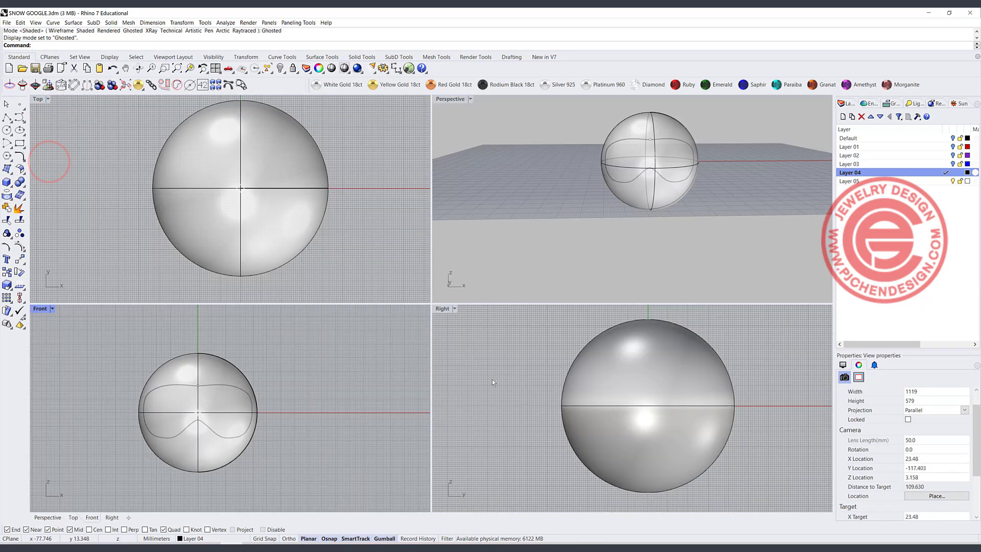
pyautogui.rightClick(492, 379)
pyautogui.rightClick(547, 231)
pyautogui.scroll(5, 296, 376)
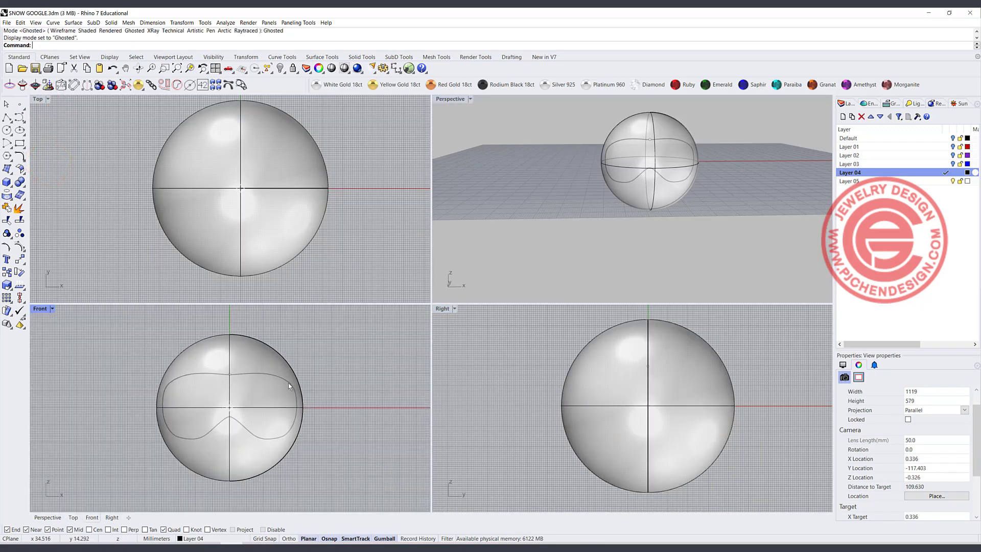
pyautogui.scroll(-3, 259, 359)
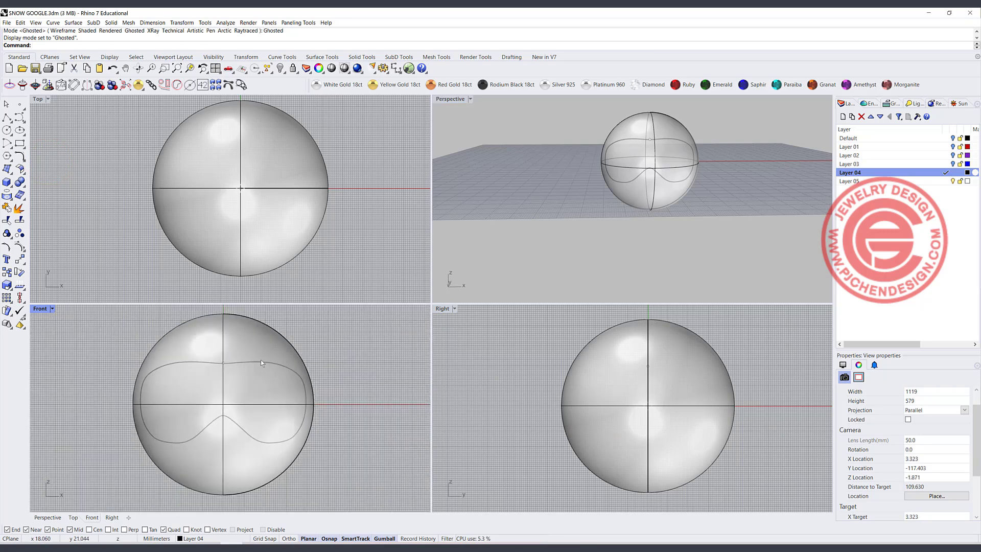
pyautogui.click(260, 361)
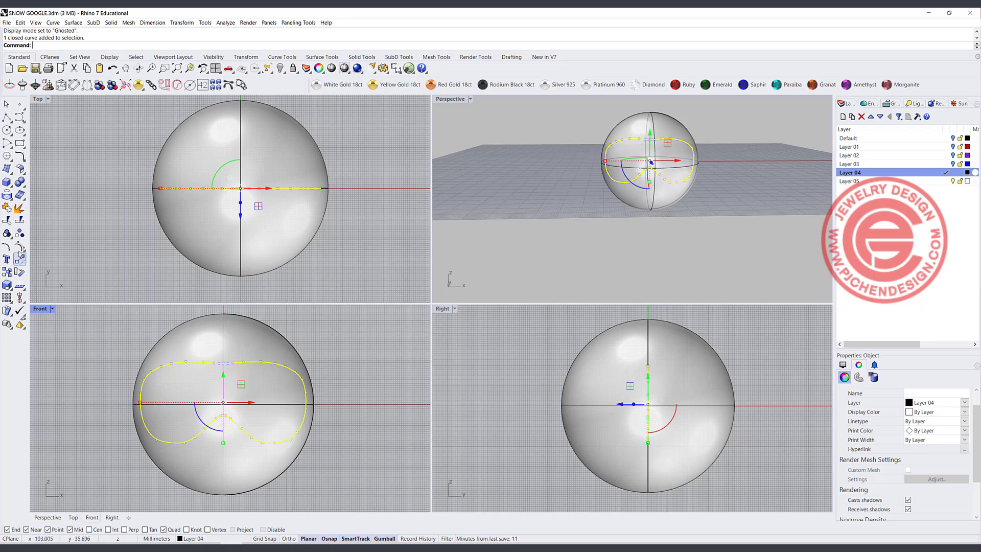
# - Trim away the sphere outside the lens outline and delete the leftover rear piece
pyautogui.click(7, 219)
pyautogui.click(304, 342)
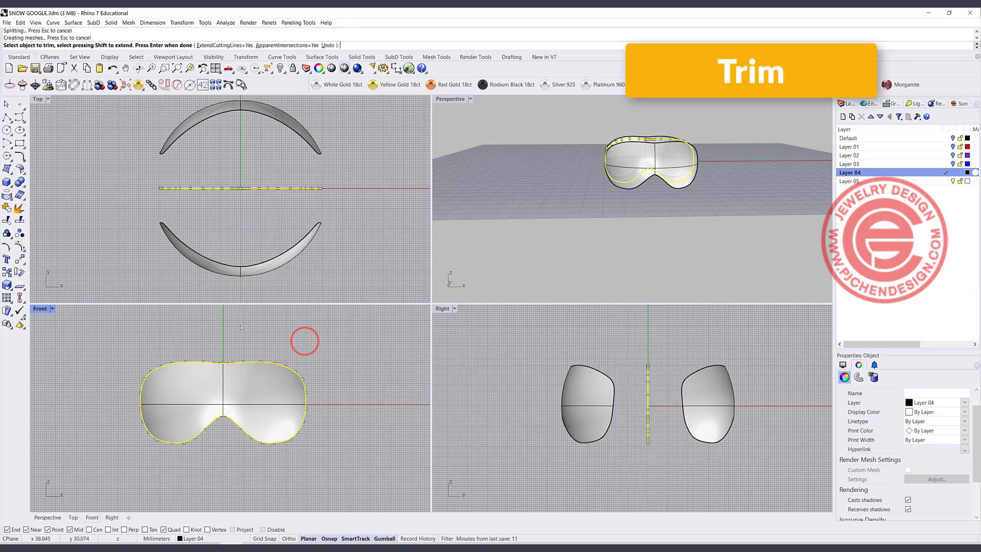
pyautogui.press('Return')
pyautogui.click(349, 160)
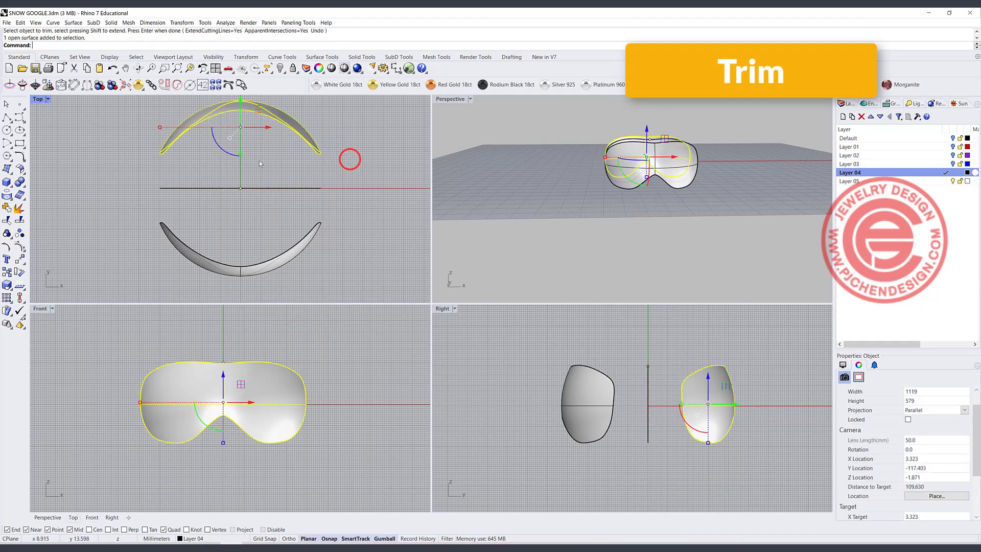
pyautogui.press('Delete')
# - Maximize the Perspective view and orbit to inspect the remaining lens surface from the side
pyautogui.moveTo(704, 118); pyautogui.dragTo(641, 200, button='right')
pyautogui.scroll(6, 657, 186)
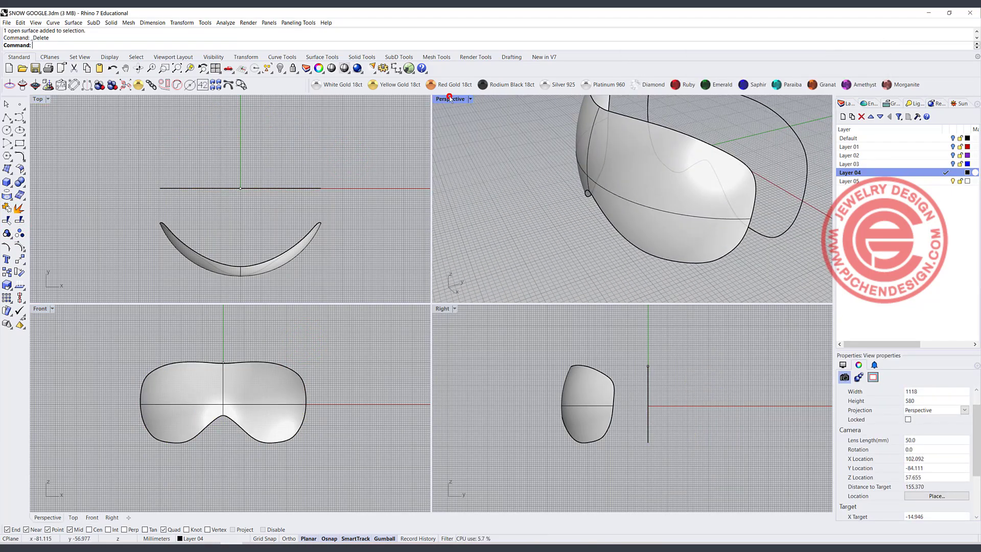
pyautogui.doubleClick(450, 99)
pyautogui.scroll(-3, 440, 248)
pyautogui.click(439, 248)
pyautogui.moveTo(439, 249); pyautogui.dragTo(488, 273, button='right')
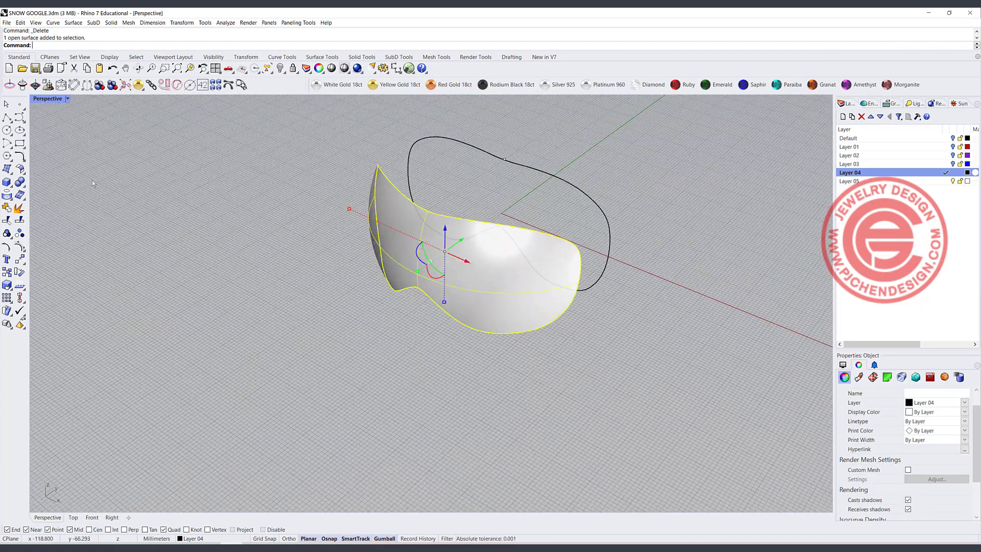
# - Offset the lens surface 2 mm as a solid with FlipAll reversing the direction
pyautogui.click(22, 171)
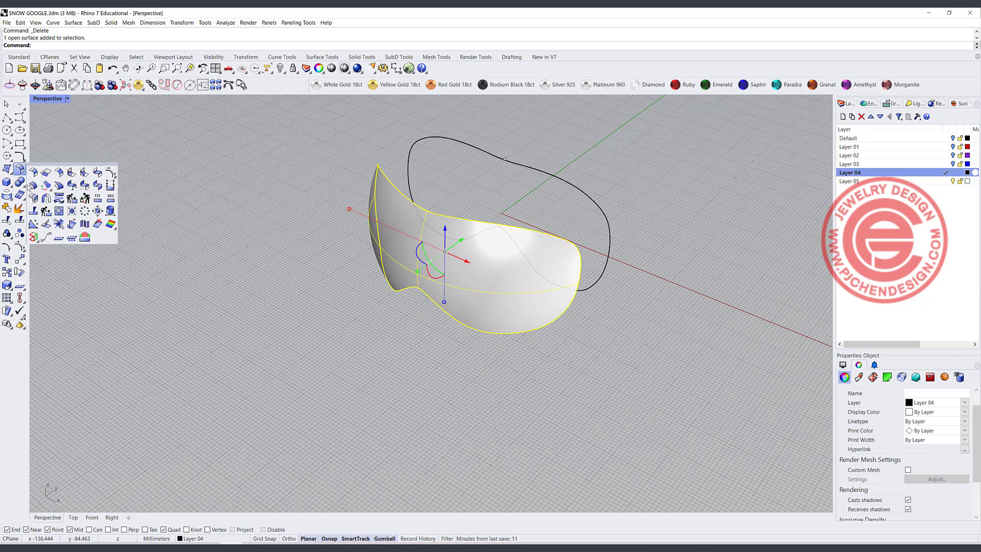
pyautogui.click(32, 185)
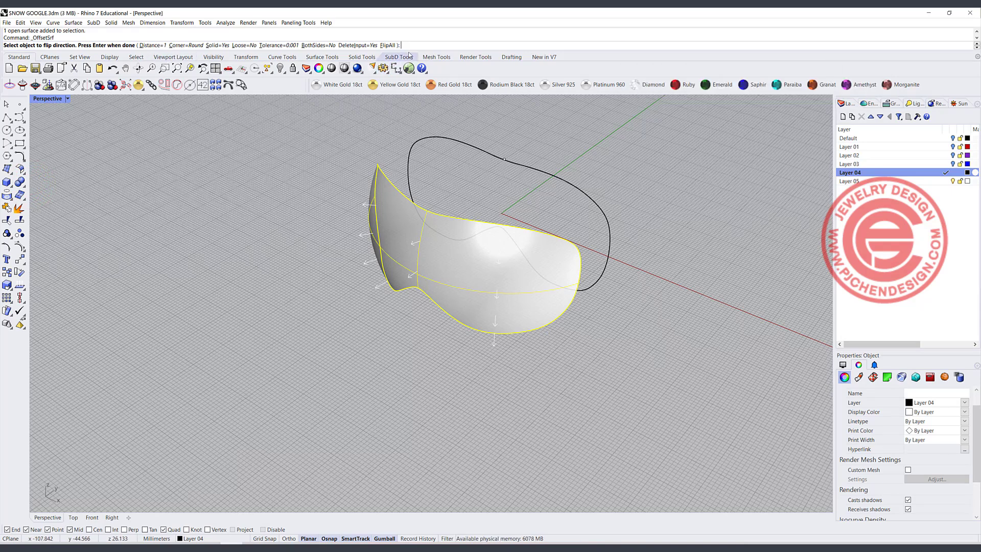
pyautogui.click(388, 45)
pyautogui.click(146, 45)
pyautogui.press('Return')
pyautogui.press('Return')
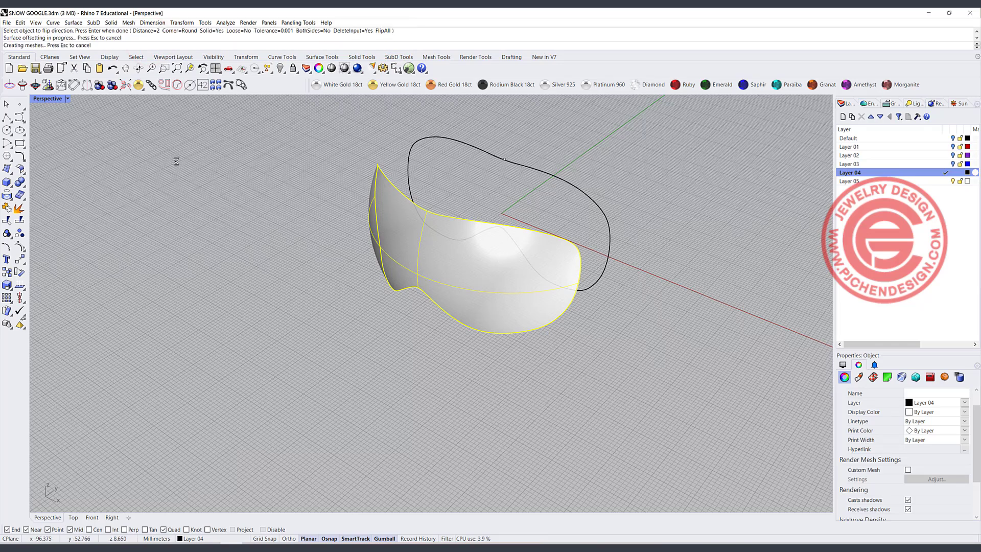
pyautogui.moveTo(255, 238); pyautogui.dragTo(511, 291, button='right')
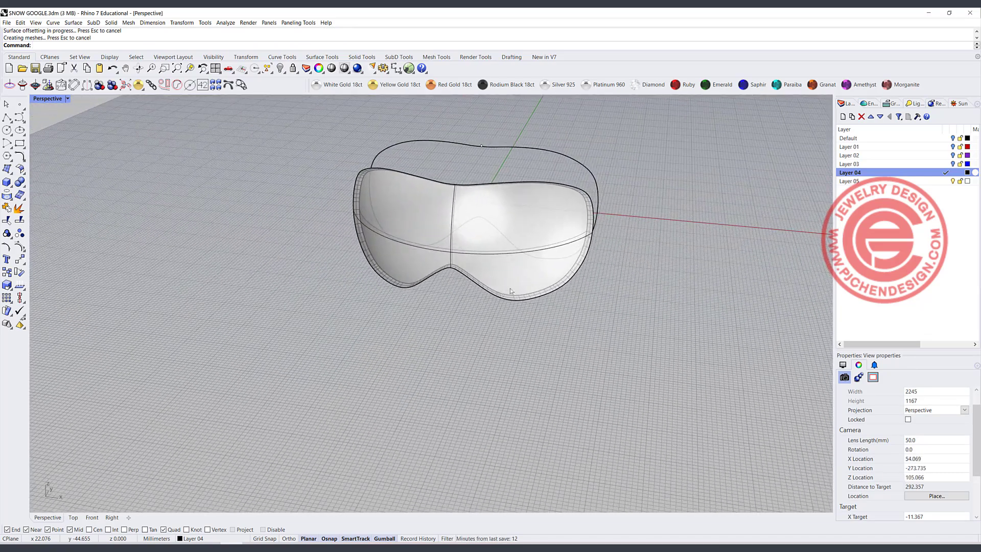
# - Rename Layer 04 to 'lense' and orbit around the goggle lens
pyautogui.doubleClick(854, 173)
pyautogui.click(847, 223)
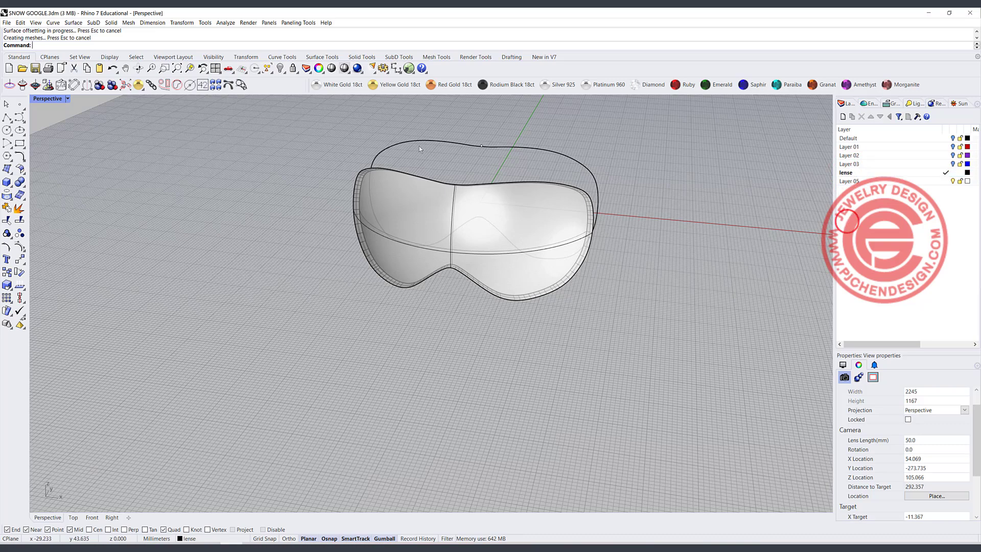
pyautogui.moveTo(501, 264); pyautogui.dragTo(316, 212, button='right')
pyautogui.scroll(4, 452, 209)
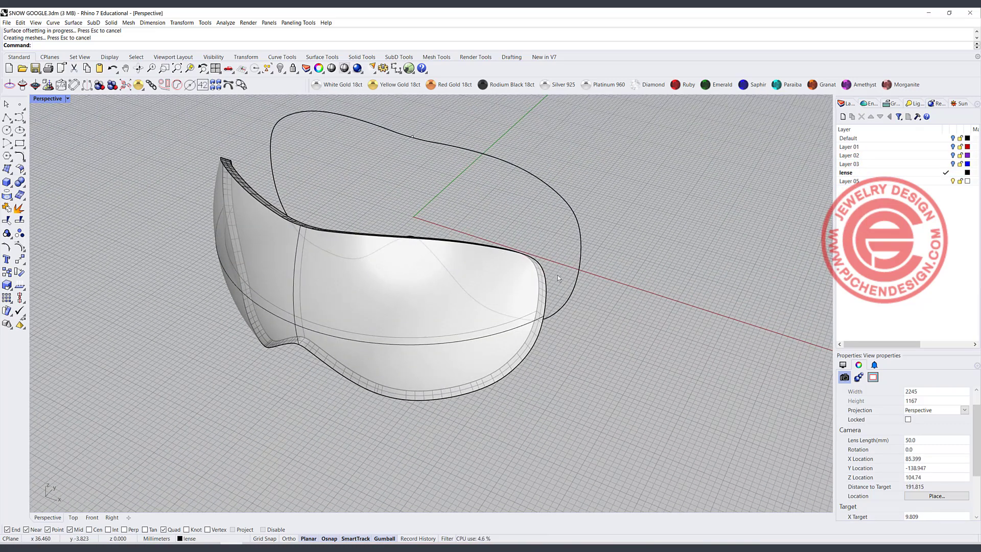
pyautogui.moveTo(557, 275); pyautogui.dragTo(274, 275, button='right')
pyautogui.moveTo(524, 290); pyautogui.dragTo(523, 259, button='right')
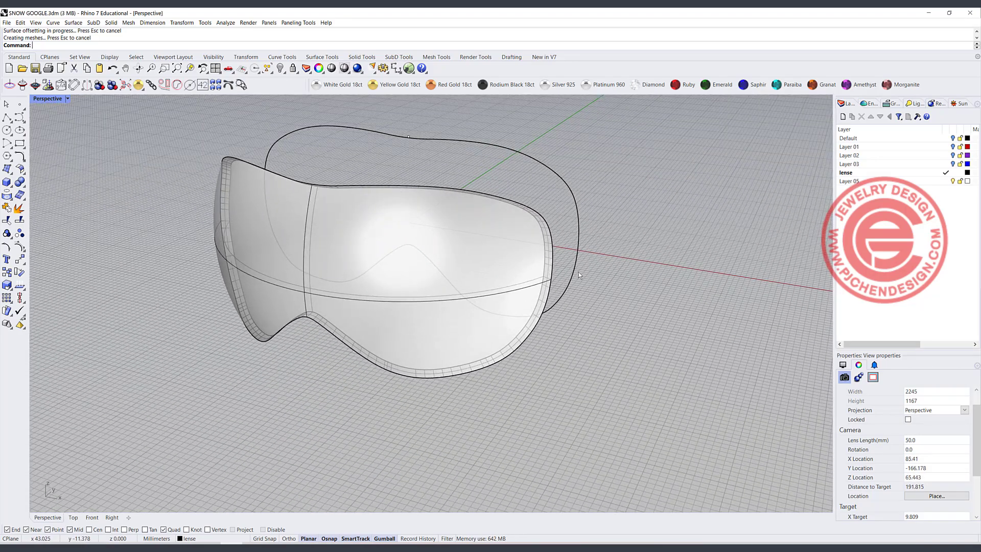
# - Copy the lens shell's outer edge as a separate curve with DupEdge
pyautogui.write('upEdge')
pyautogui.press('Return')
pyautogui.click(398, 187)
pyautogui.press('Return')
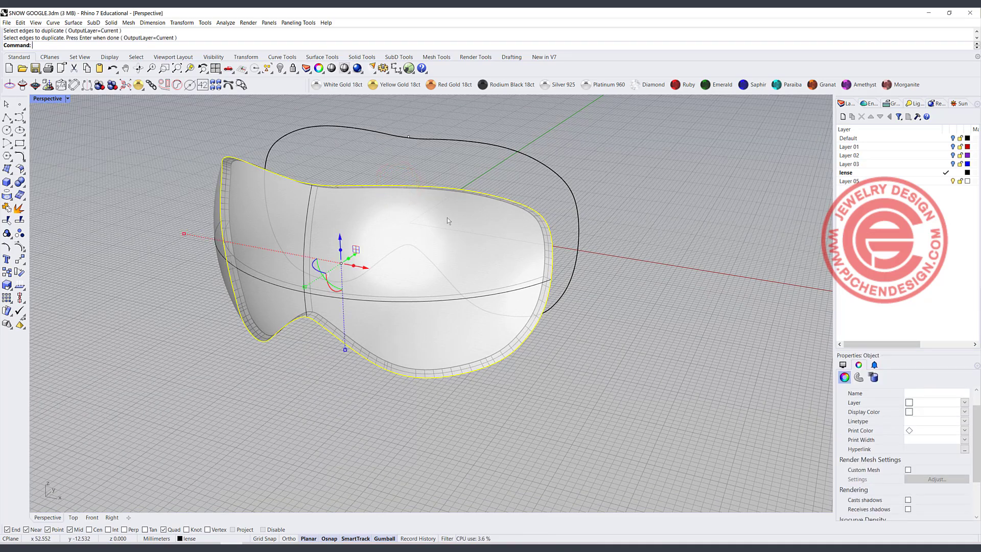
# - Apply Make curves SubD friendly from the SubD tools to the duplicated rim curve
pyautogui.click(321, 57)
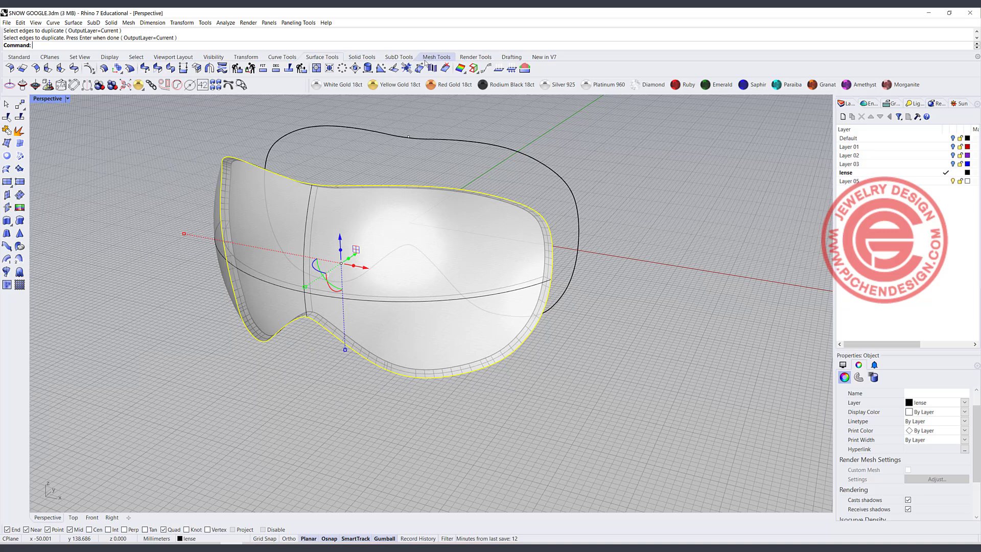
pyautogui.click(398, 57)
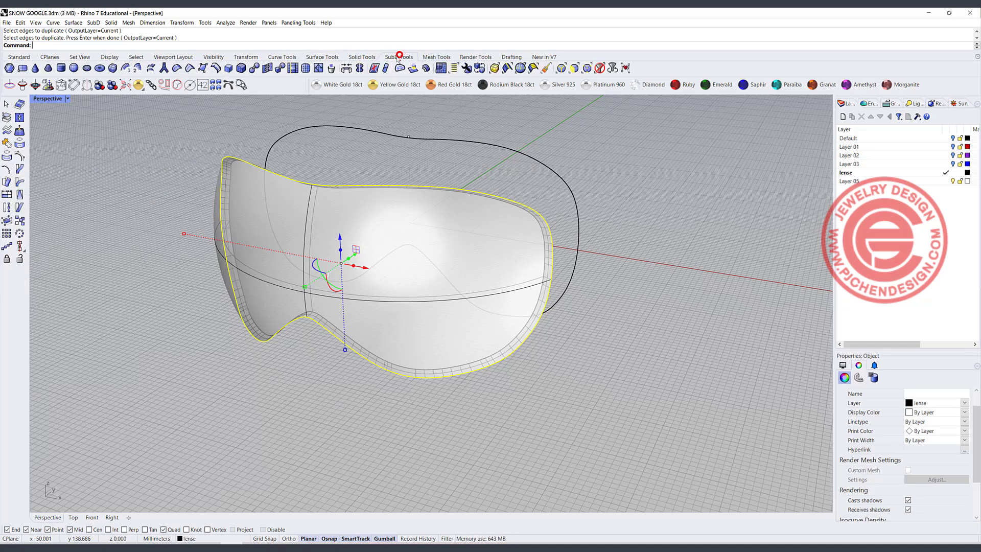
pyautogui.click(632, 69)
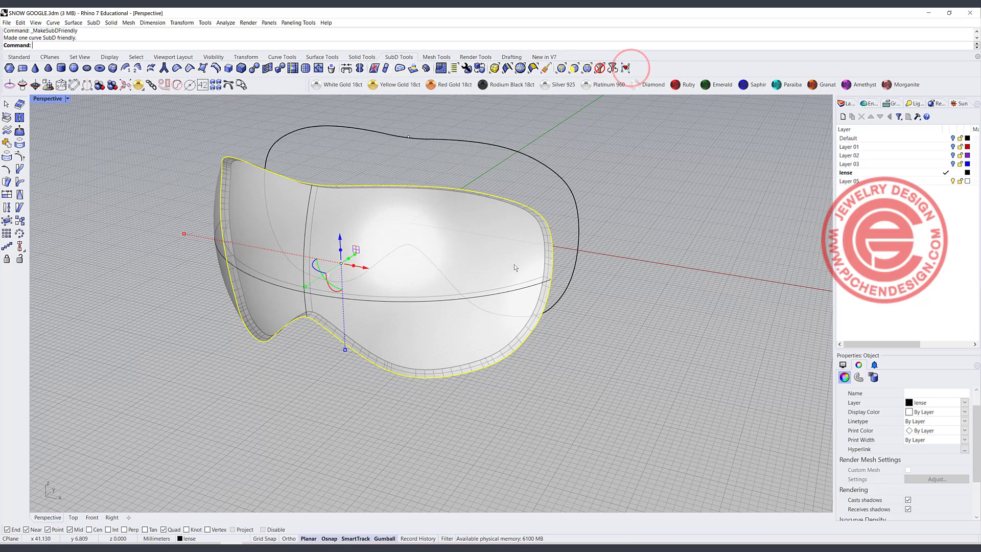
# - Clear the selection, orbit around the goggle, and return to the Standard tool set
pyautogui.click(369, 168)
pyautogui.moveTo(338, 190)
pyautogui.mouseDown(button='right')
pyautogui.moveTo(297, 203)
pyautogui.moveTo(323, 190)
pyautogui.mouseUp(button='right')
pyautogui.click(310, 178)
pyautogui.click(155, 113)
pyautogui.click(19, 56)
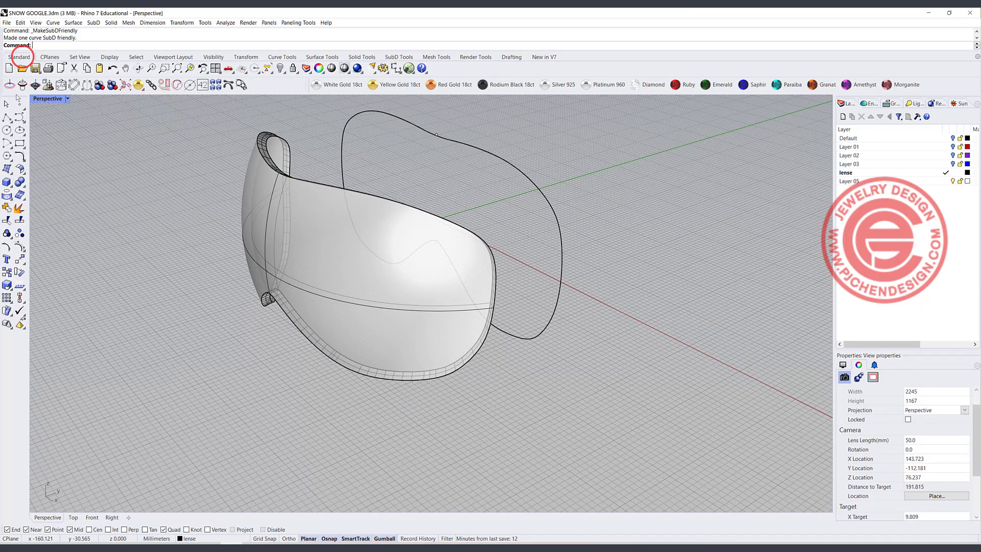
pyautogui.click(22, 145)
# - Draw a small conic-cornered rectangle at the top of the lens in the Right view
pyautogui.rightClick(85, 146)
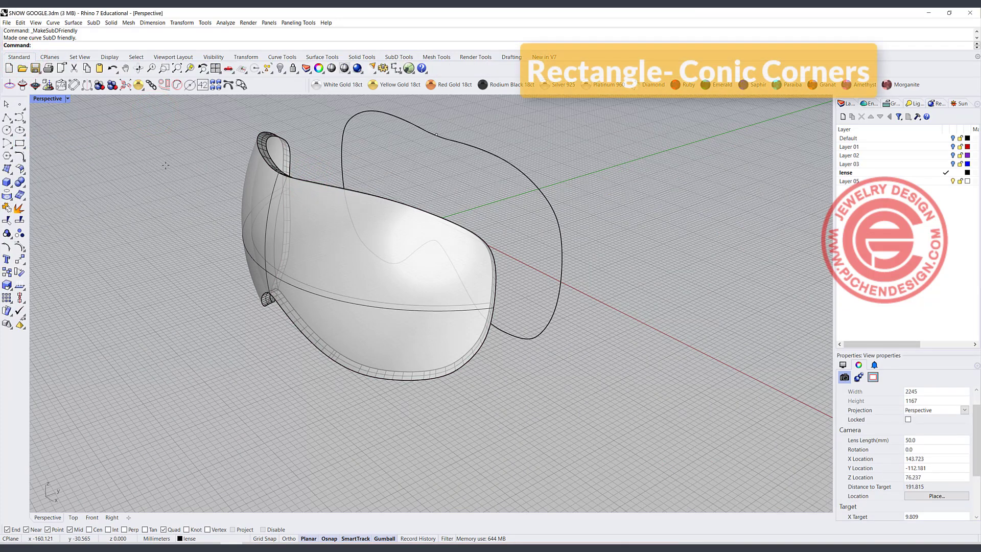
pyautogui.click(279, 173)
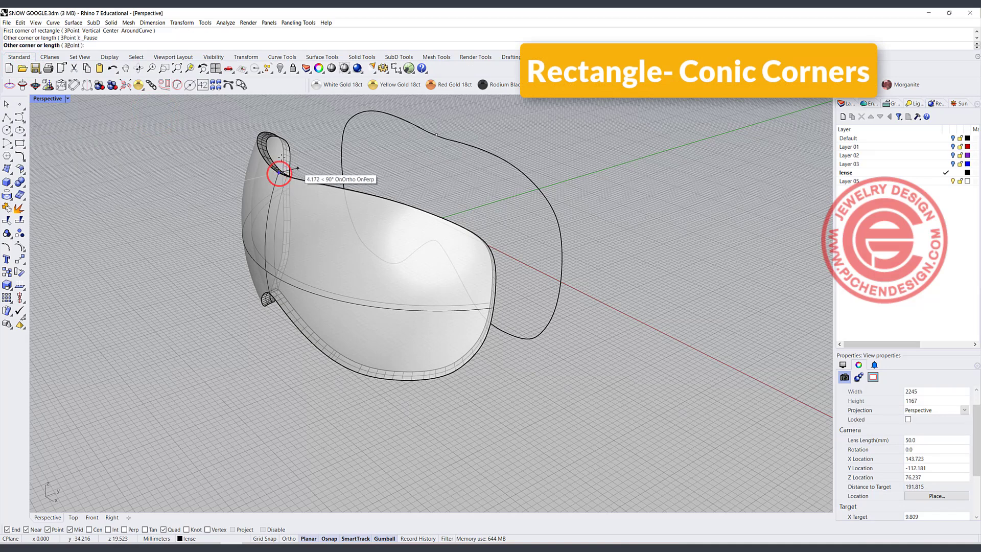
pyautogui.doubleClick(43, 97)
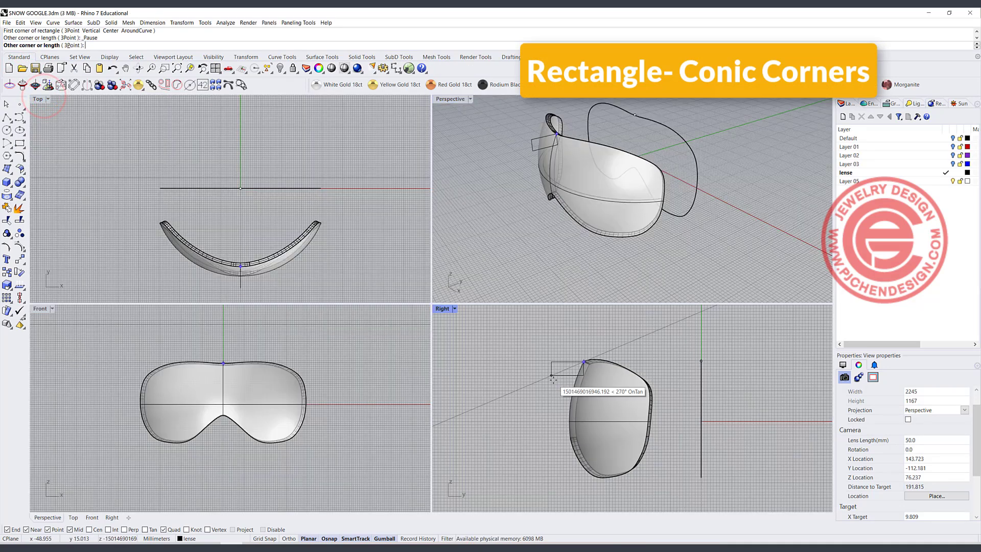
pyautogui.scroll(3, 603, 358)
pyautogui.moveTo(627, 325); pyautogui.dragTo(567, 361, button='right')
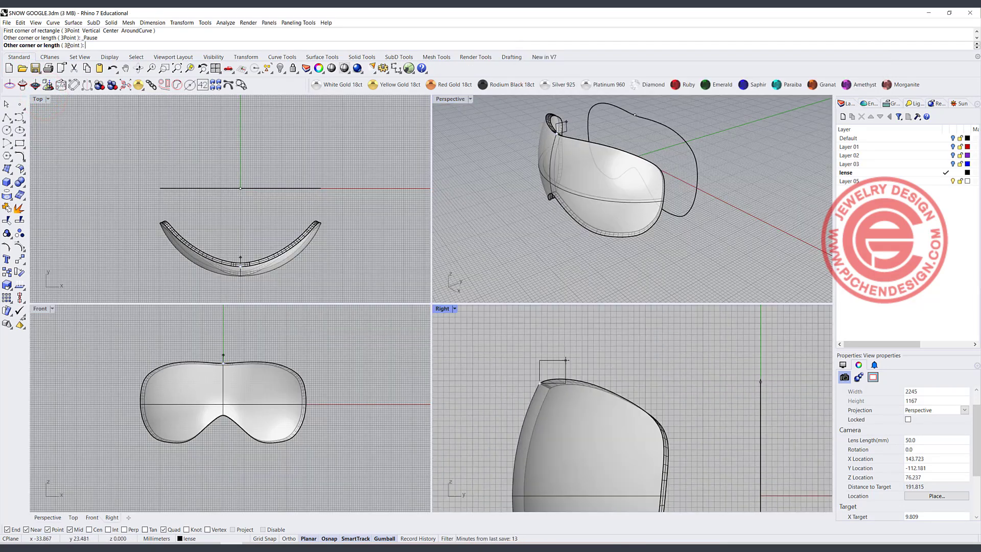
pyautogui.click(569, 359)
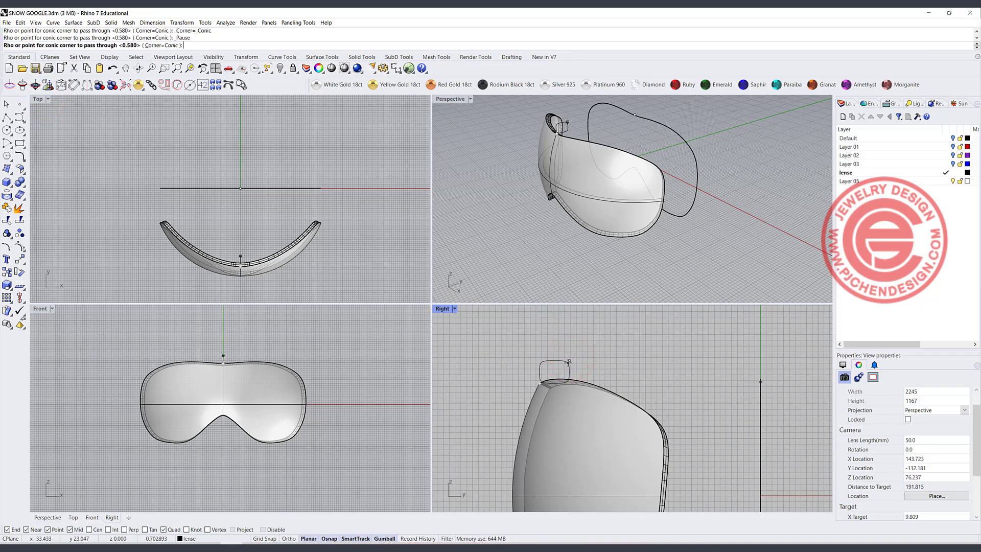
pyautogui.click(568, 362)
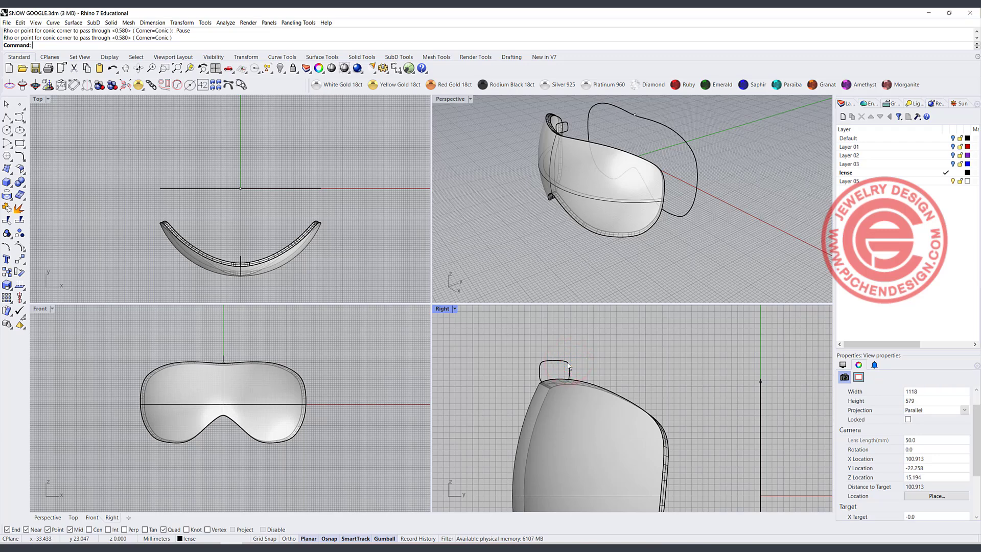
pyautogui.click(569, 366)
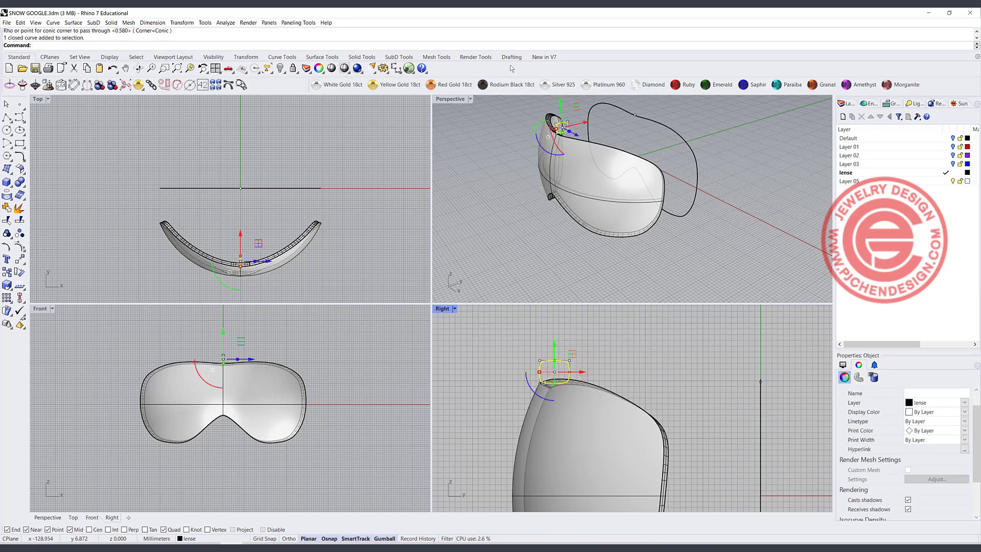
# - Make the new rounded rectangle SubD friendly using the SubD tools
pyautogui.click(393, 56)
pyautogui.click(599, 68)
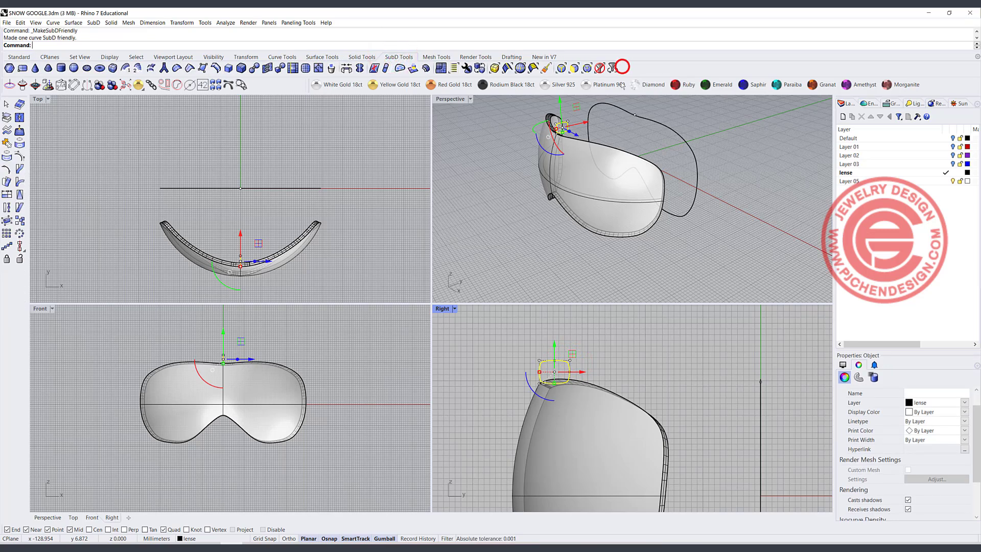
pyautogui.click(612, 338)
pyautogui.scroll(-3, 557, 377)
pyautogui.scroll(3, 557, 377)
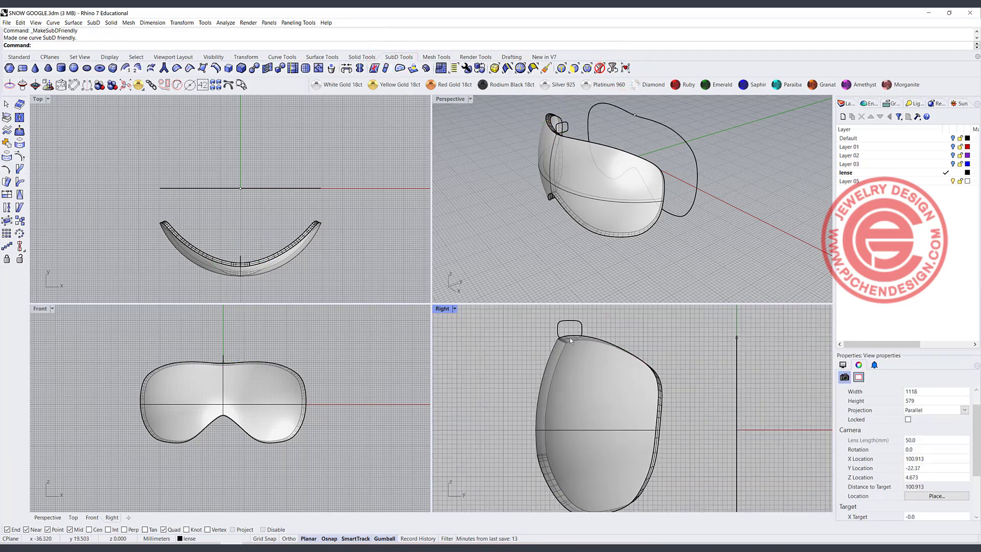